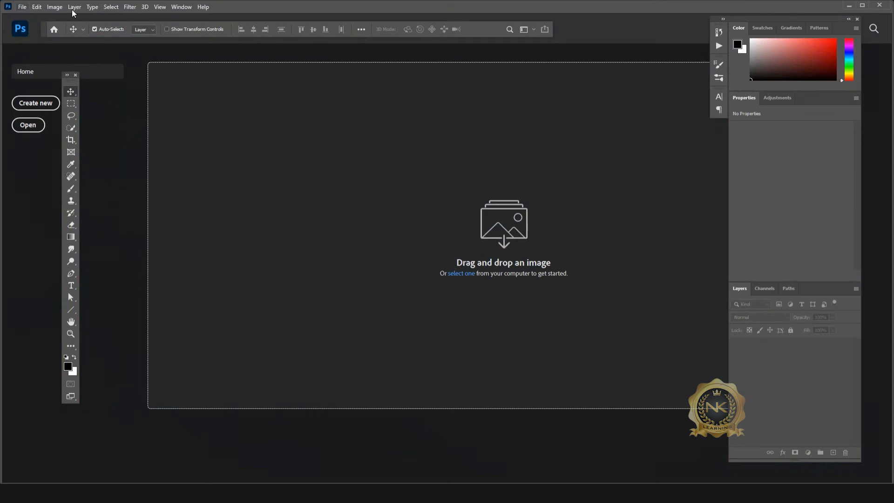
Open the Blup light bulb image and undock it into its own floating window.
left_click(21, 7)
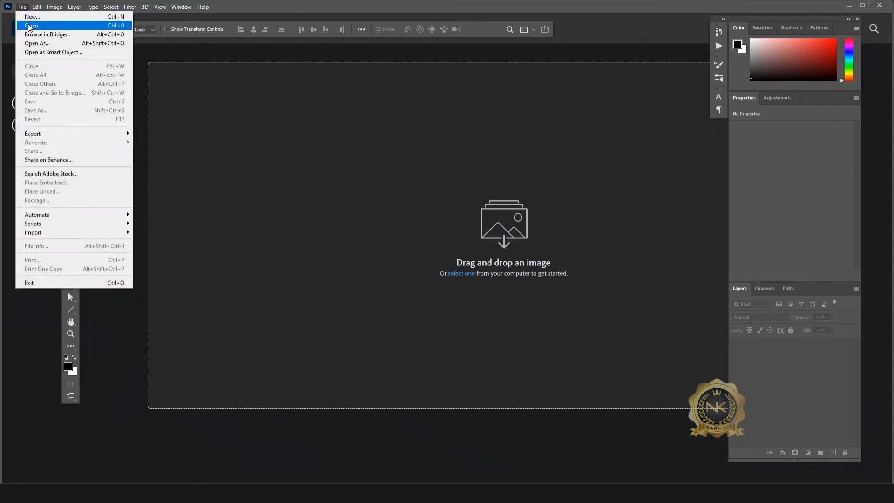
left_click(28, 25)
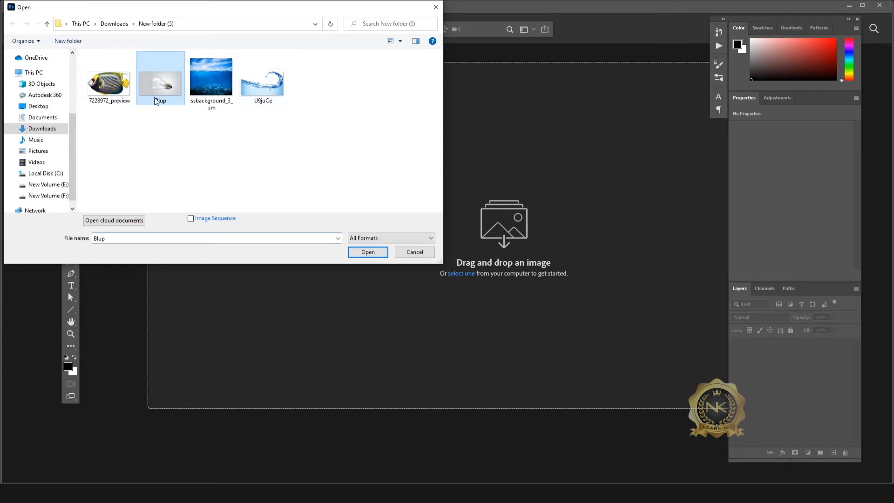
left_click(374, 254)
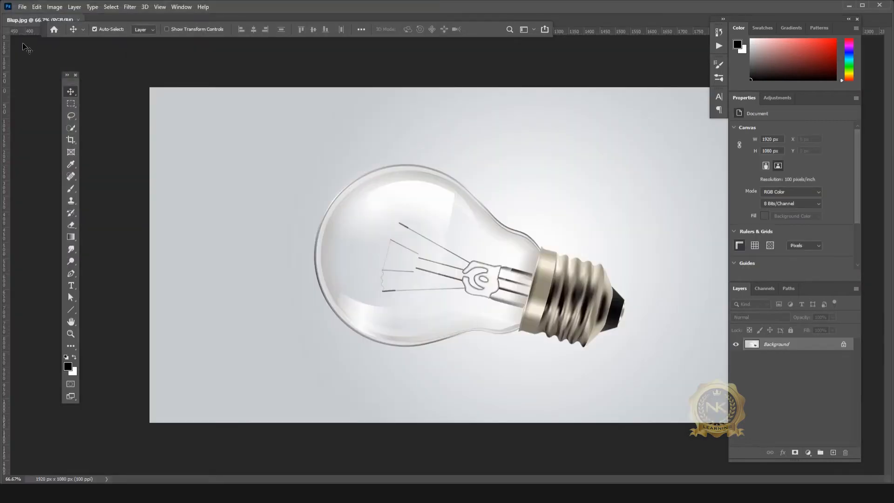
left_click_drag(21, 23, 234, 106)
left_click_drag(415, 106, 297, 69)
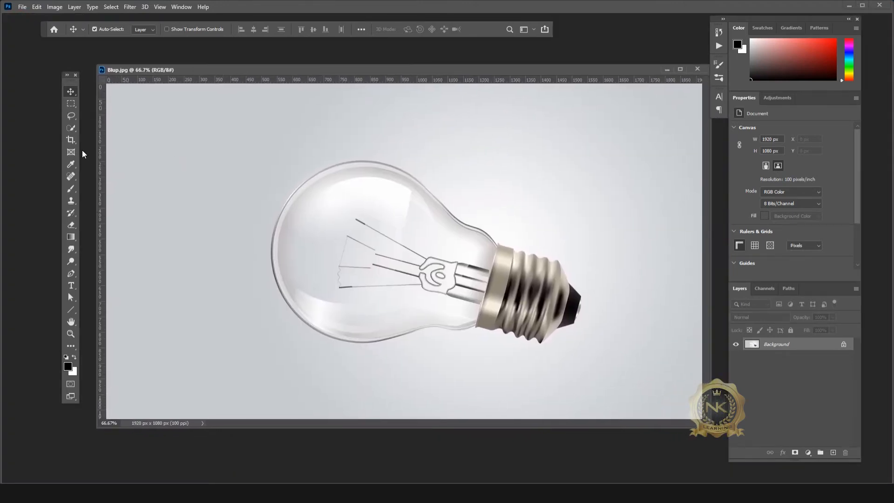
Lasso the outer ends of the filament wires inside the bulb and fill the selection with Content-Aware at 100% opacity.
left_click(73, 116)
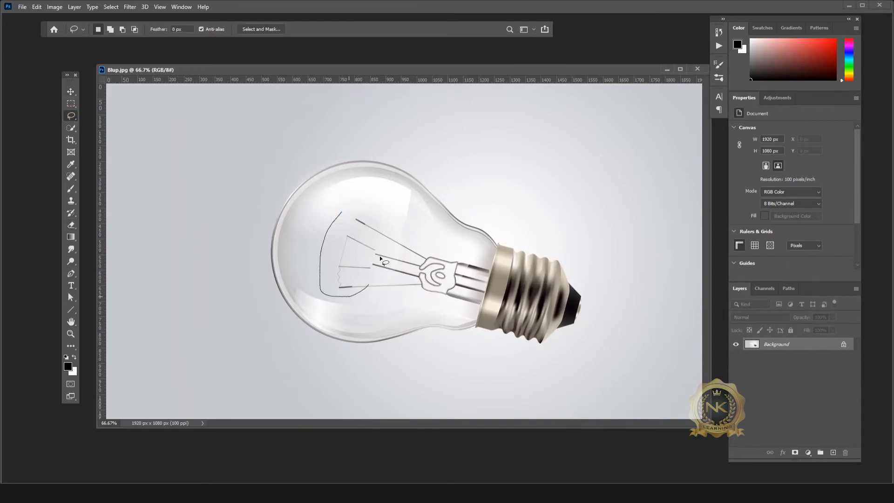
left_click(37, 7)
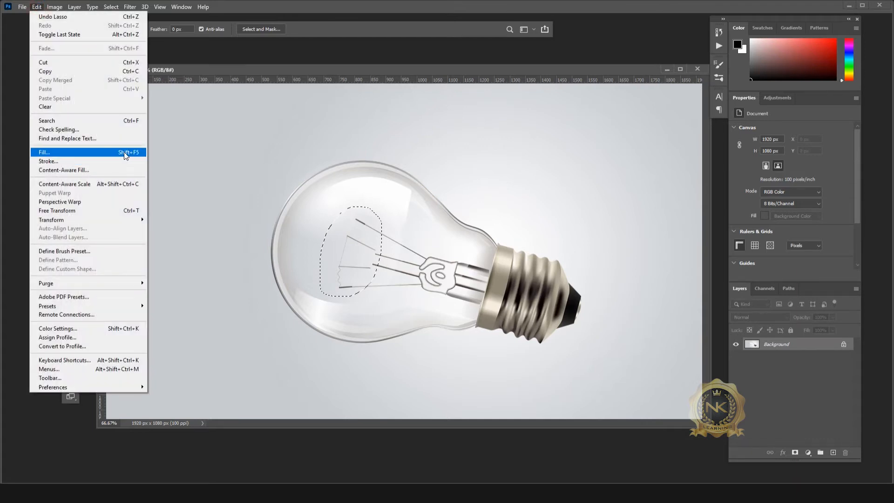
left_click(78, 150)
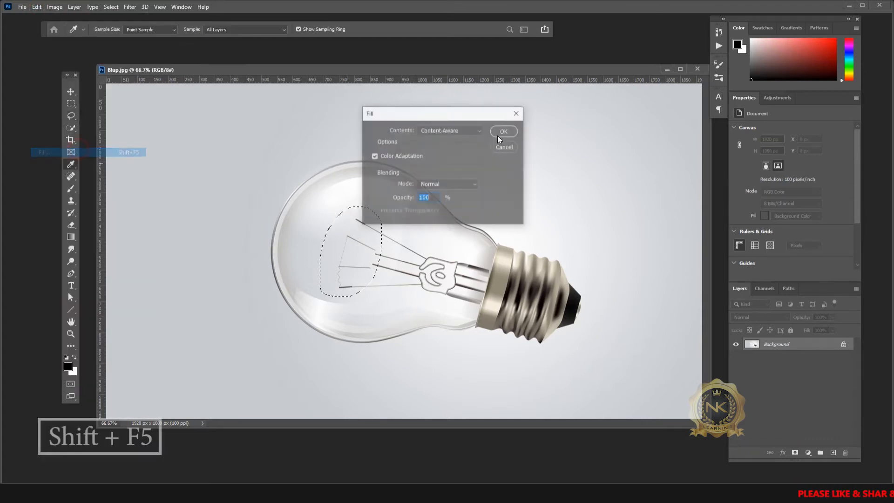
left_click(454, 132)
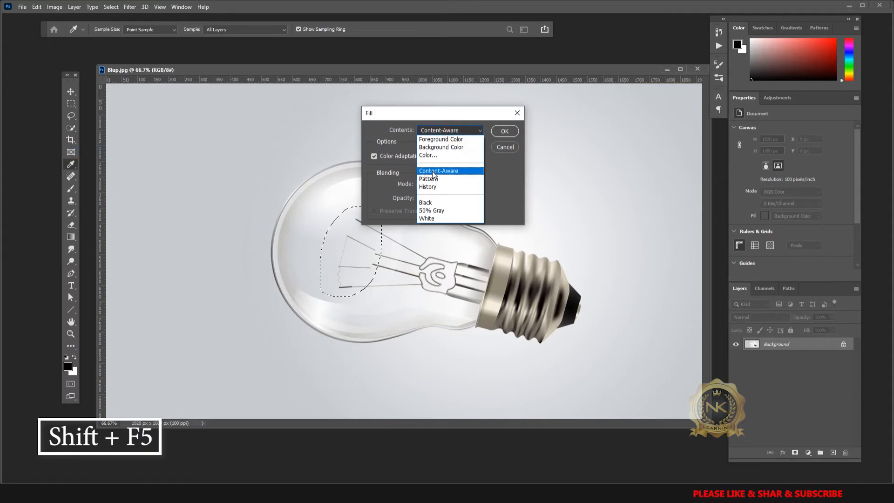
left_click(456, 171)
left_click(504, 131)
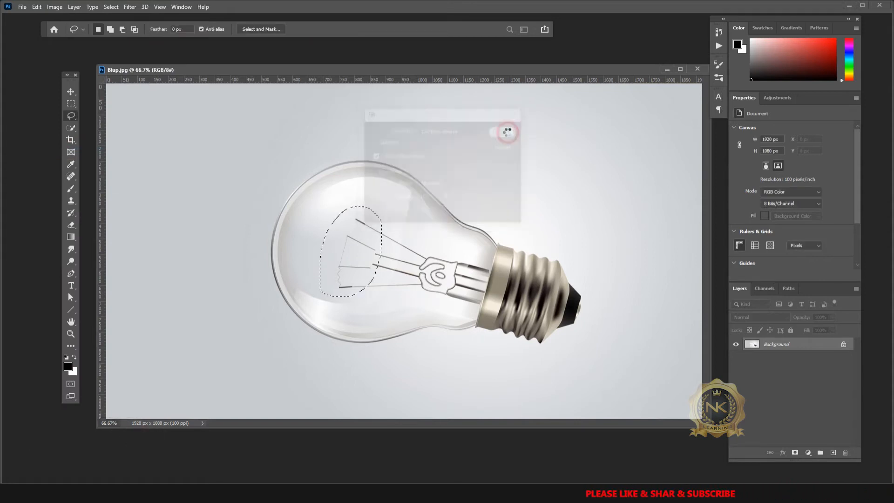
left_click_drag(338, 246, 355, 251)
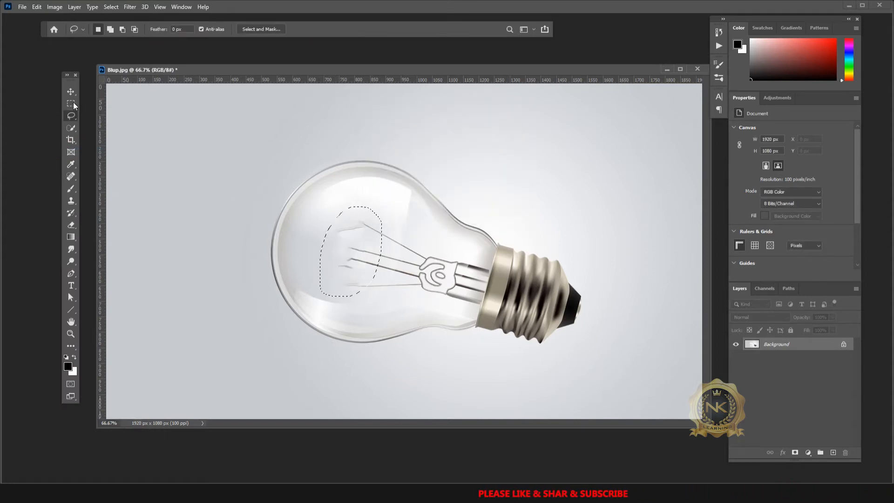
Repeat the Content-Aware fill over the filament wires until most of them are removed from the glass, and clear the selection.
key("shift+F5")
key("Return")
mouse_move(400, 217)
left_mouse_down()
mouse_move(382, 296)
mouse_move(408, 216)
mouse_move(418, 253)
mouse_move(408, 222)
mouse_move(407, 242)
left_mouse_up()
key("shift+F5")
key("Return")
key("shift+F5")
key("Return")
key("shift+F5")
key("Return")
left_click(414, 243)
key("shift+F5")
key("Return")
key("ctrl+d")
Clone clean glass over the filament tips and the wire support near the bulb's neck using a 100 px Clone Stamp.
key("s")
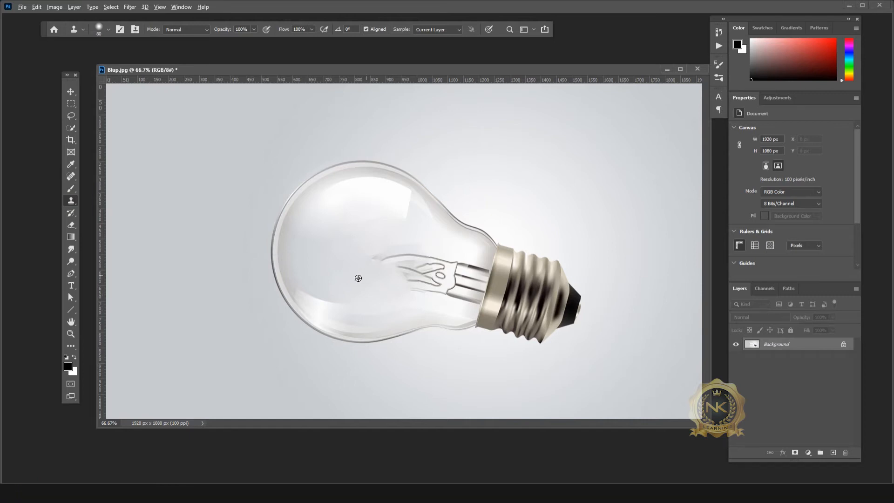
left_click_drag(371, 262, 407, 260)
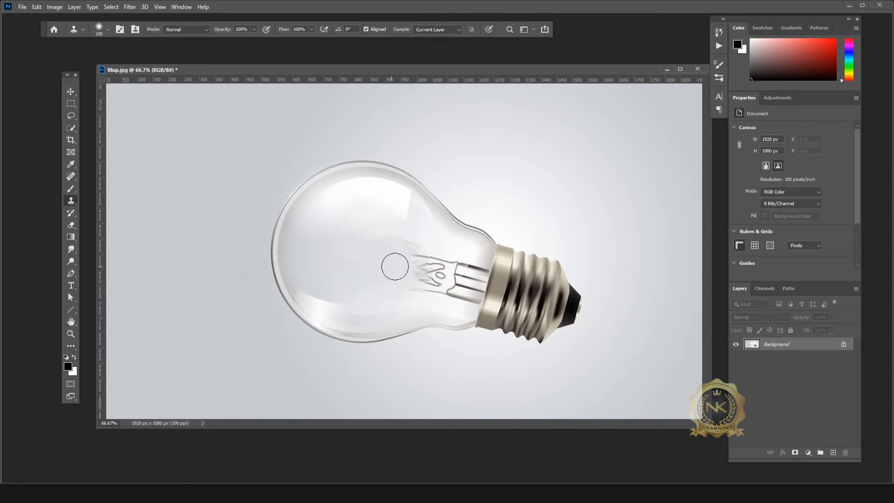
left_click(439, 245, "alt")
mouse_move(390, 243)
left_mouse_down()
mouse_move(431, 248)
mouse_move(407, 254)
mouse_move(410, 262)
mouse_move(450, 255)
mouse_move(473, 279)
left_mouse_up()
left_click(438, 244, "alt")
left_click(425, 243, "alt")
left_click(443, 245, "alt")
left_click(467, 269, "alt")
left_click(473, 285)
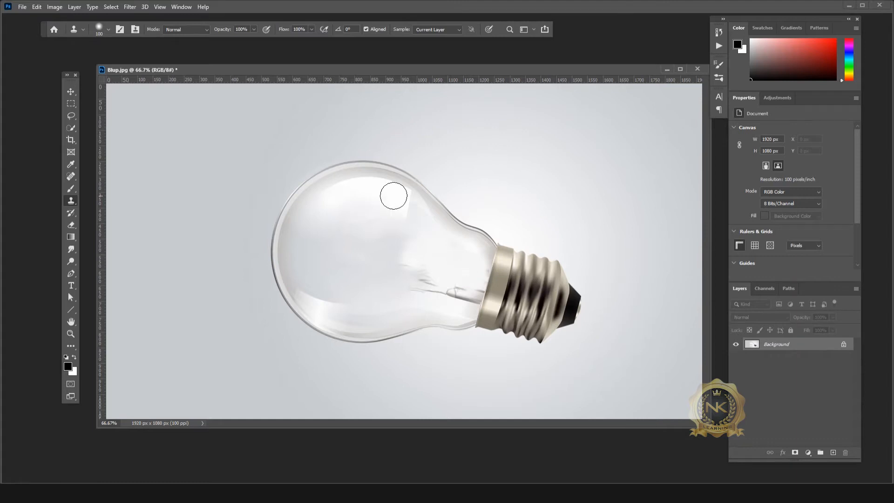
left_click(462, 269, "alt")
left_click(451, 277)
left_click(471, 291)
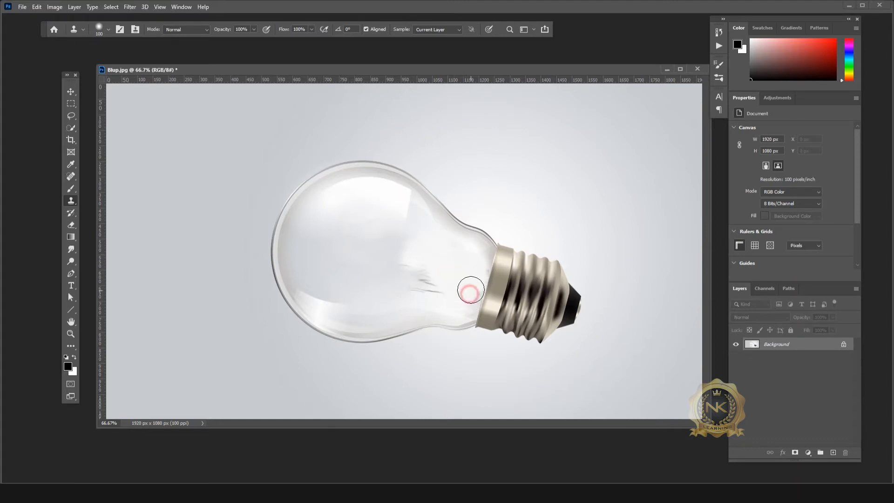
Clone over the leftover smudges in the middle of the bulb to even out the glass, and return to the Move tool.
left_click(389, 279, "alt")
left_click_drag(407, 280, 431, 283)
left_click(390, 259, "alt")
left_click_drag(406, 254, 422, 264)
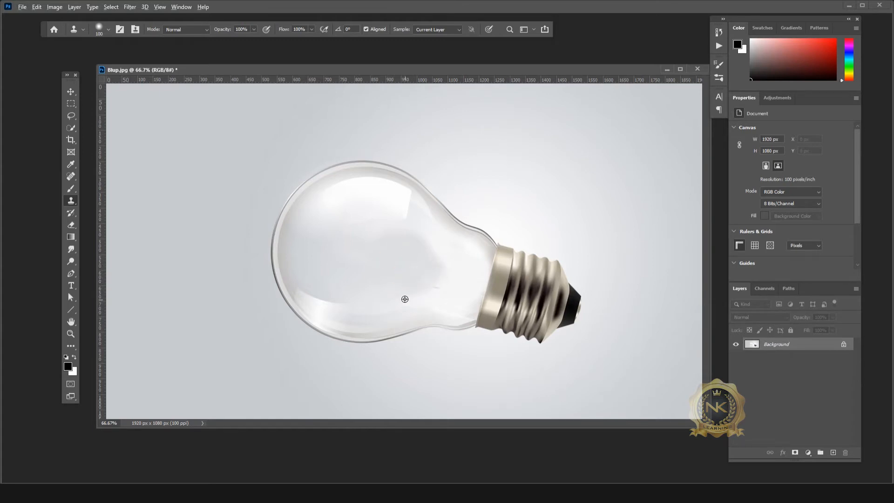
left_click(404, 283, "alt")
left_click(424, 246)
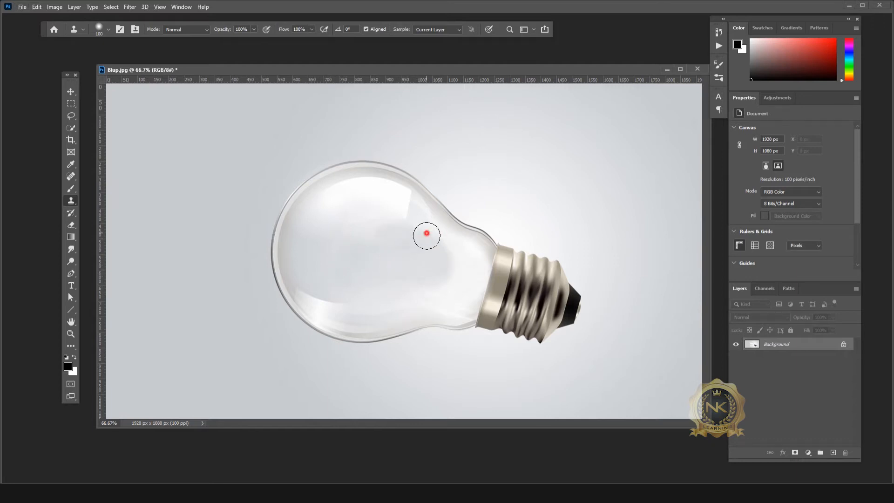
left_click(429, 241)
left_click(415, 259, "alt")
key("v")
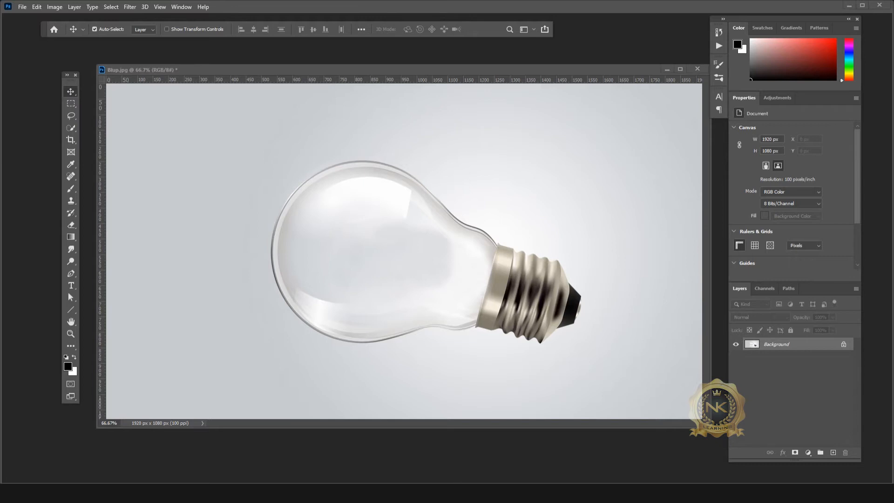
Open the ssbackground_3_sm underwater image and undock it into its own enlarged window beside the bulb document.
double_click(308, 56)
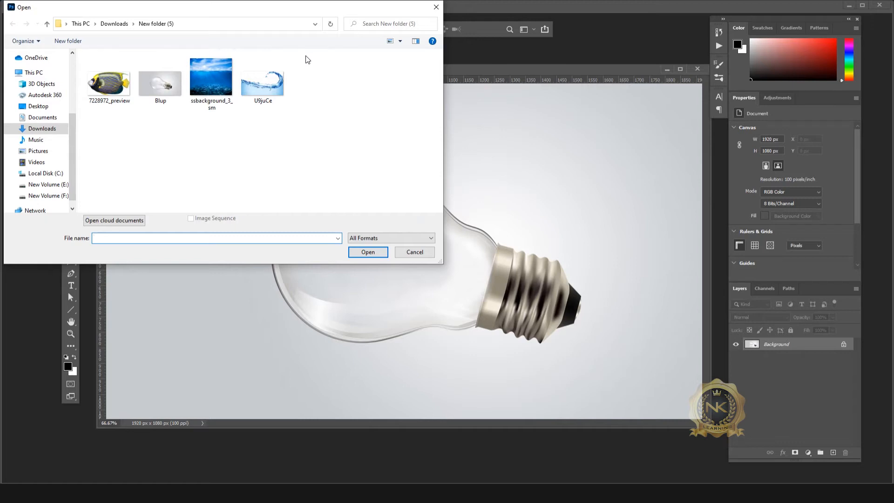
left_click(212, 77)
left_click(360, 251)
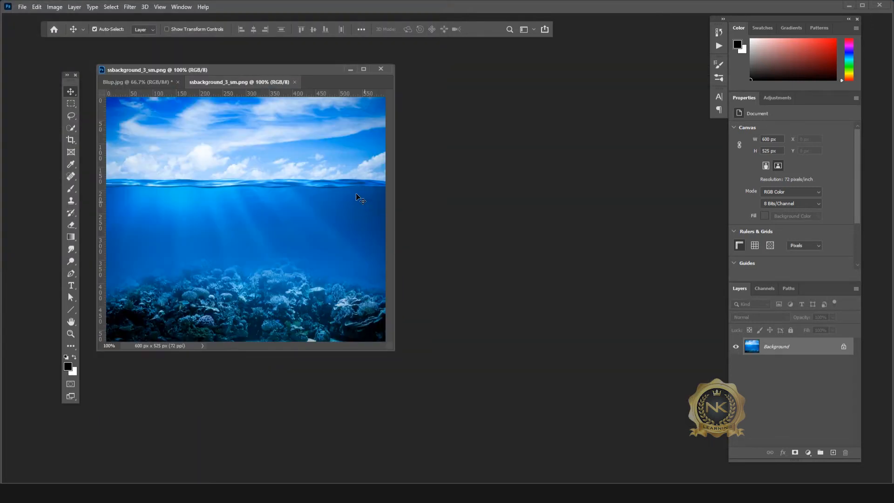
left_click_drag(395, 352, 690, 444)
left_click_drag(236, 91, 379, 165)
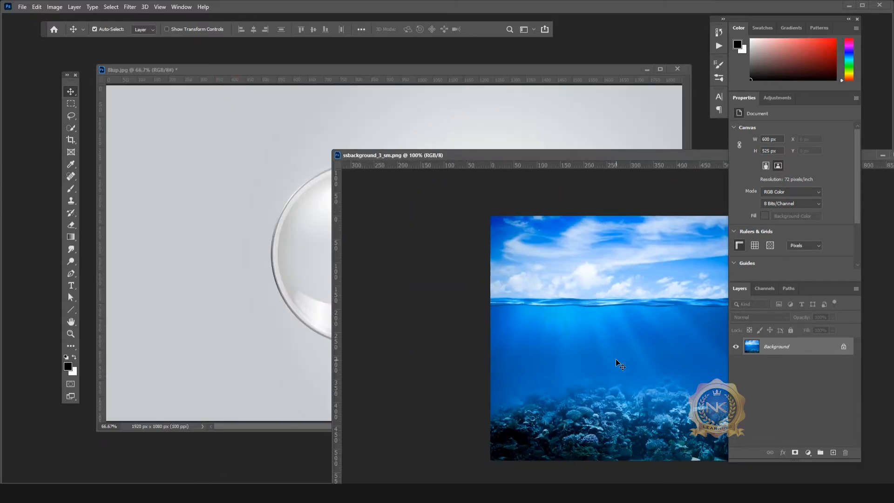
Copy the entire underwater image and paste it into the Blup document as a new layer.
key("ctrl+a")
key("ctrl+c")
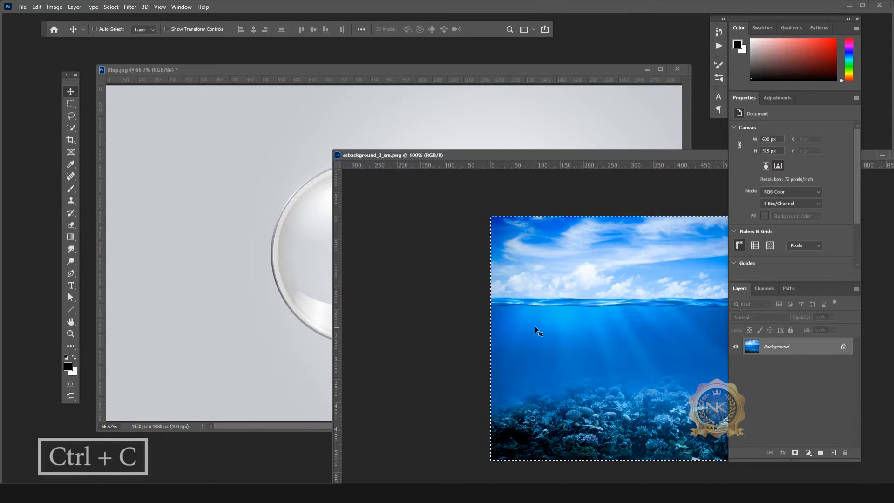
left_click(236, 306)
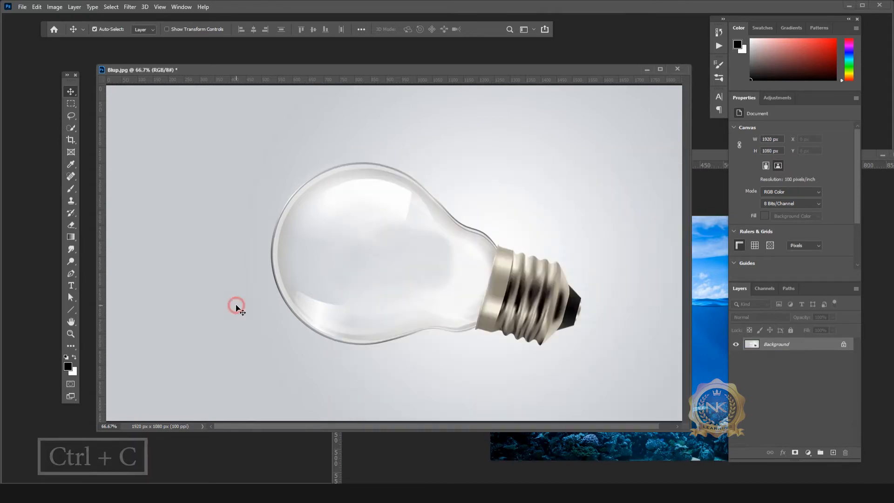
key("ctrl+v")
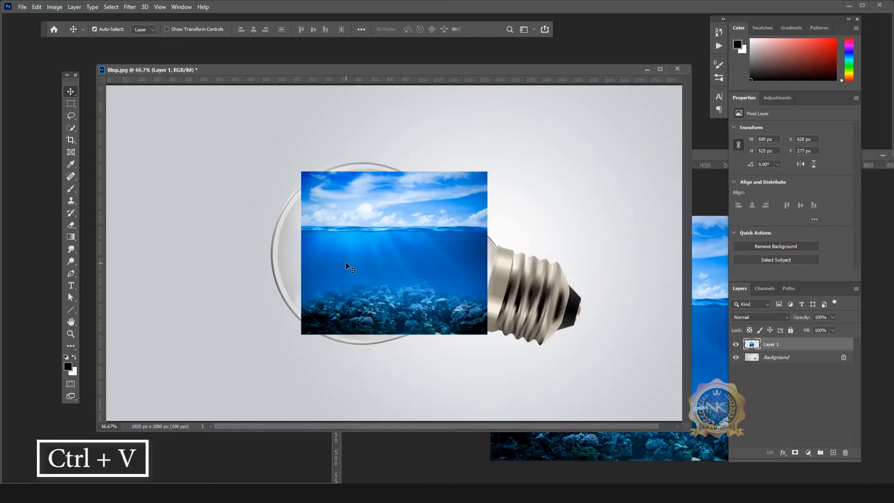
Position the pasted underwater layer over the glass, scale it to about 124% width and 113% height, and set its opacity to 52%.
scroll(520, 286, "up", 1)
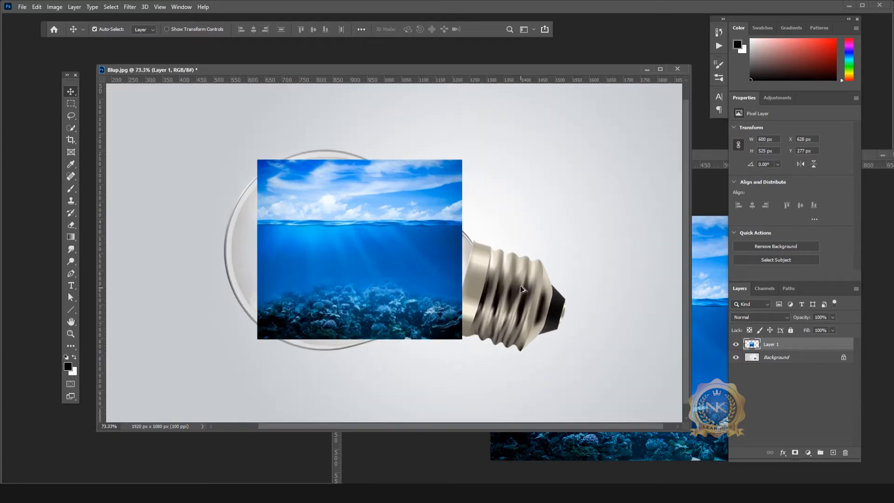
left_click_drag(368, 271, 318, 253)
key("ctrl+t")
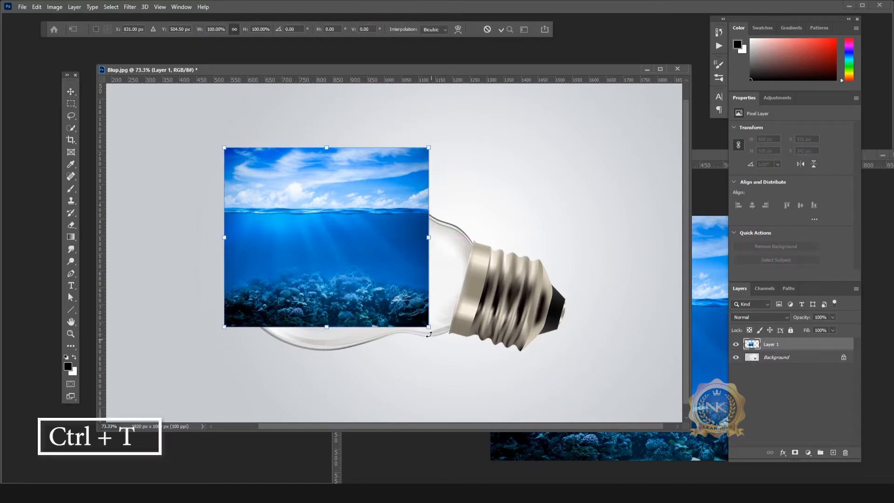
left_click_drag(428, 328, 477, 351)
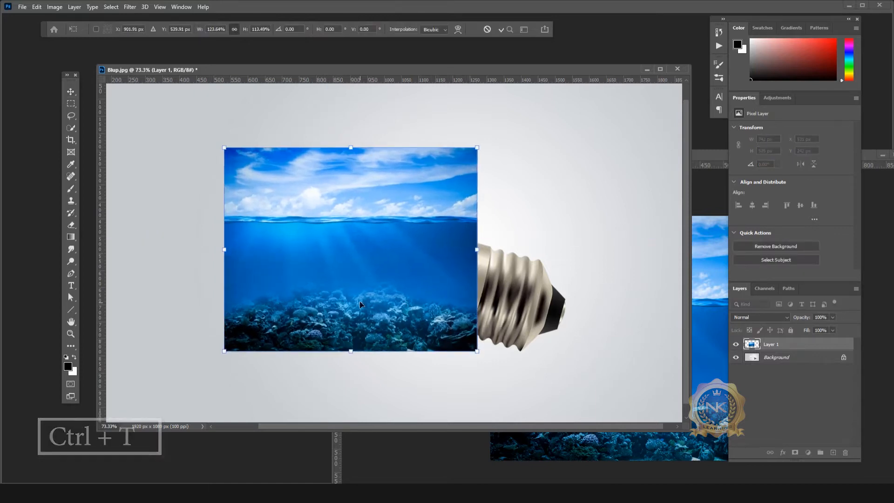
left_click_drag(832, 317, 813, 329)
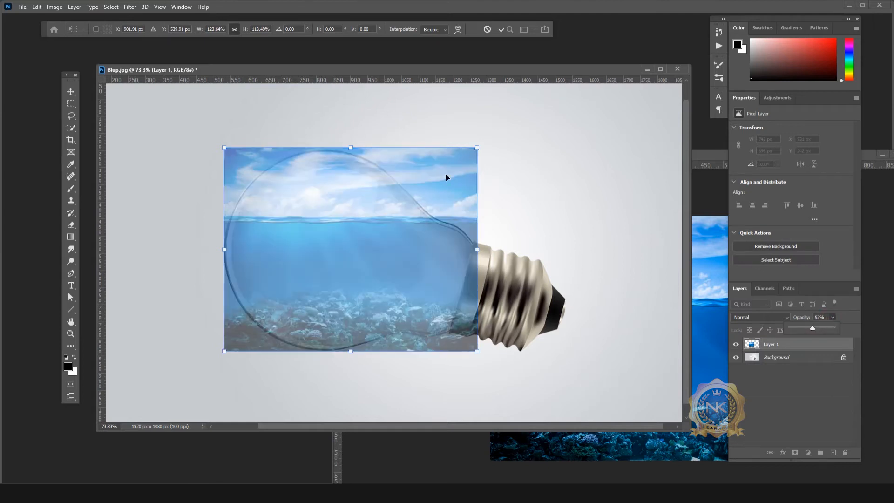
left_click(72, 94)
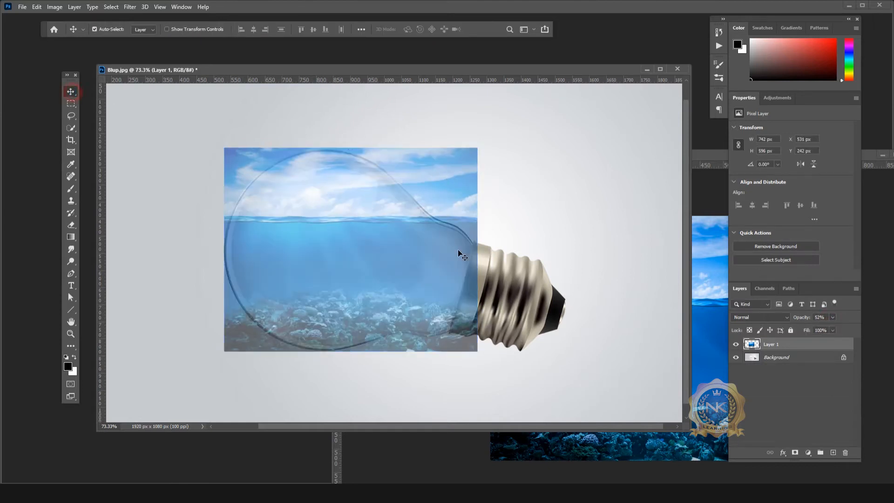
Nudge the underwater layer down over the bulb to a Y position of 272 px.
key("Down")
key("Down")
key("Down")
key("Down")
key("Down")
key("Down")
key("Down")
key("Down")
key("Down")
key("Down")
key("Down")
key("Down")
key("Down")
key("Down")
key("Down")
key("Down")
key("Down")
key("Down")
key("Down")
key("Down")
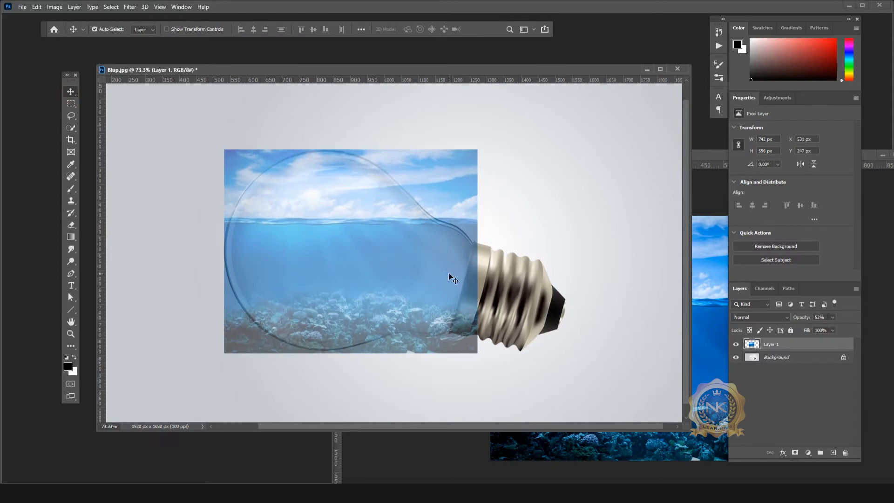
key("Down")
key("Down")
key("Down")
key("Down")
key("Down")
key("Down")
key("Down")
key("Down")
key("Down")
key("Down")
key("Down")
key("Down")
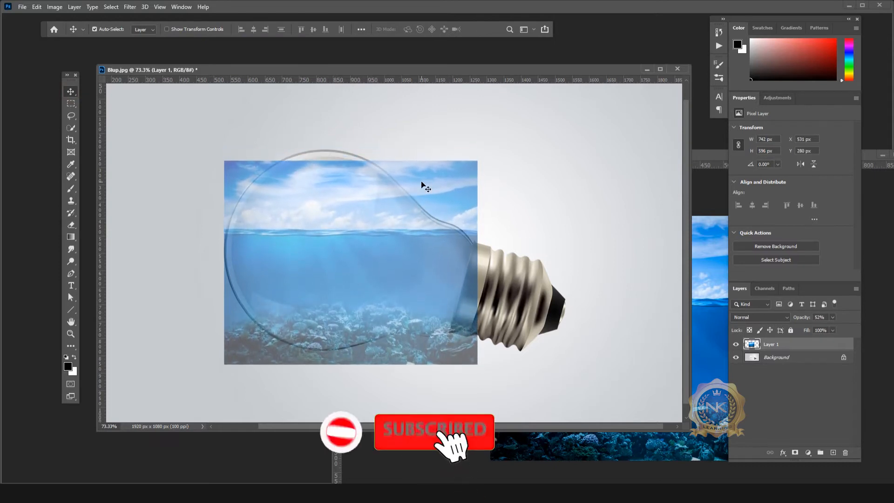
key("Up")
key("Up")
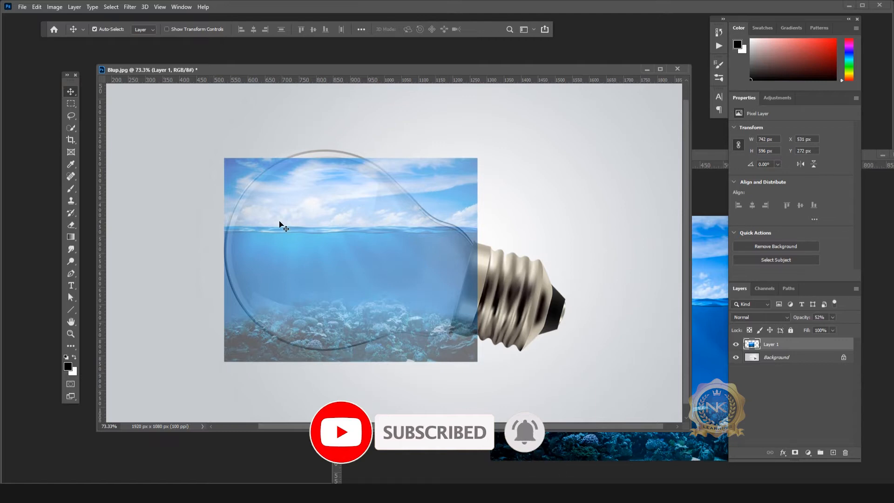
Add a layer mask to the underwater layer and choose the Brush tool with black as the foreground color.
left_click(794, 453)
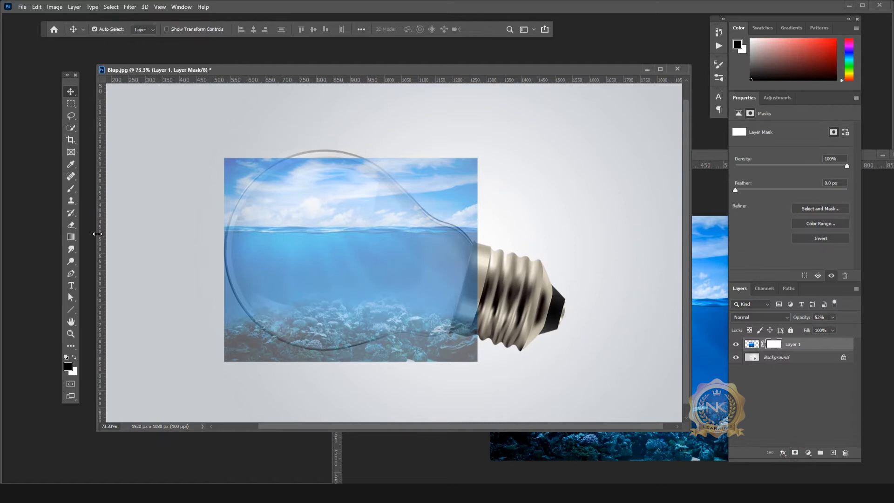
left_click(68, 367)
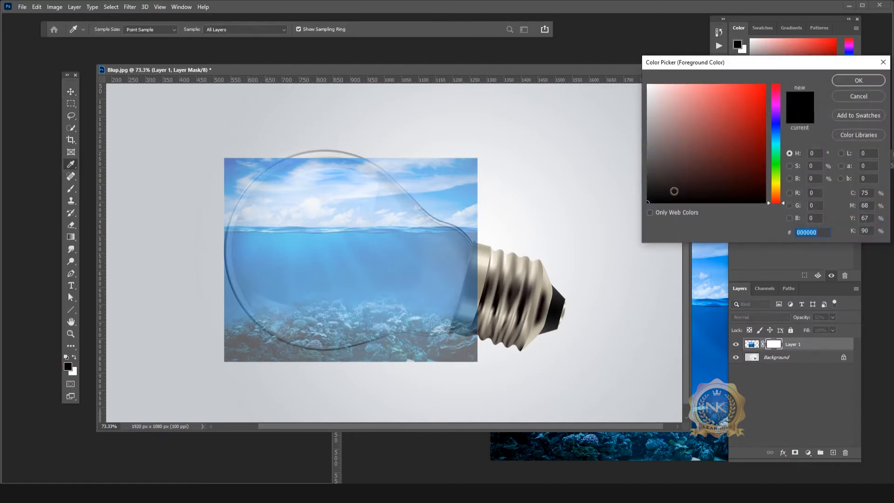
left_click(858, 81)
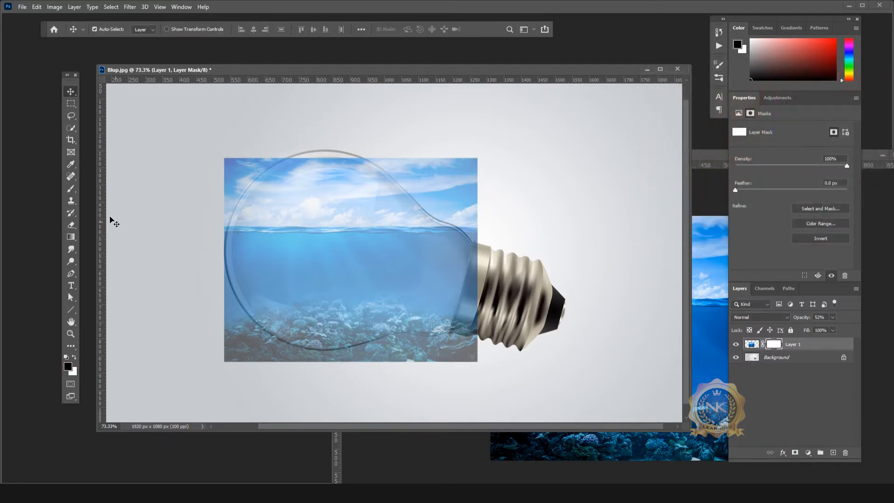
left_click(71, 188)
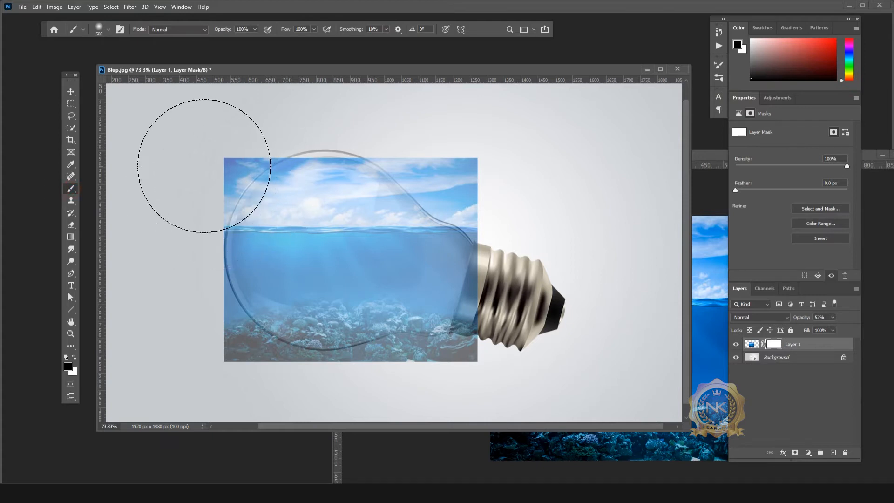
Shrink the brush to 200 px and smaller, and mask out the underwater layer outside the glass along its lower-left and bottom edges.
key("bracketleft")
key("bracketleft")
key("bracketleft")
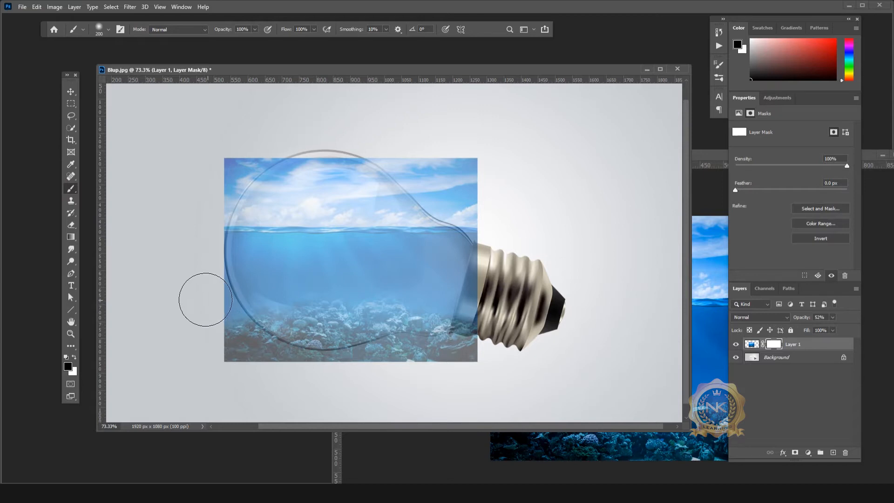
mouse_move(201, 286)
left_mouse_down()
mouse_move(214, 356)
mouse_move(215, 309)
mouse_move(215, 352)
mouse_move(230, 367)
mouse_move(230, 338)
left_mouse_up()
key("bracketleft")
key("bracketleft")
key("bracketleft")
mouse_move(214, 297)
left_mouse_down()
mouse_move(272, 361)
mouse_move(352, 368)
mouse_move(443, 356)
mouse_move(384, 358)
mouse_move(419, 371)
mouse_move(273, 359)
mouse_move(288, 326)
mouse_move(249, 259)
mouse_move(210, 280)
mouse_move(232, 319)
mouse_move(428, 363)
left_mouse_up()
With a 30 px brush, refine the layer mask along the bulb's bottom and lower-left glass outline.
scroll(399, 336, "up", 3)
key("bracketleft")
key("bracketleft")
key("bracketleft")
key("bracketleft")
mouse_move(384, 321)
left_mouse_down()
mouse_move(512, 325)
mouse_move(326, 335)
left_mouse_up()
scroll(363, 352, "left", 5)
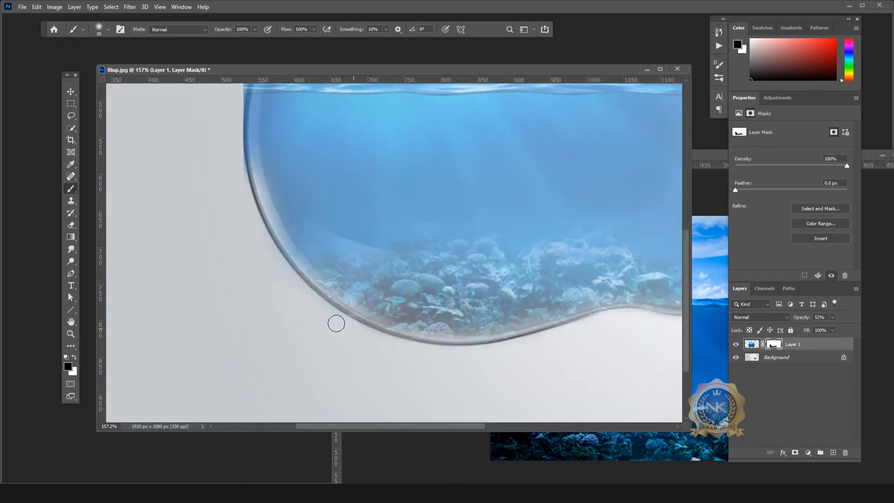
left_click_drag(262, 236, 237, 227)
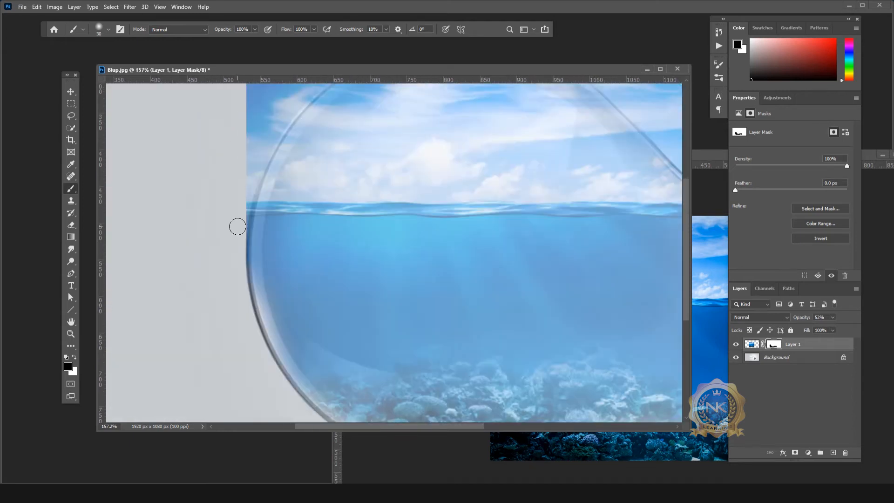
Mask the underwater layer off the metal screw base and the area just above it.
scroll(242, 189, "down", 4)
scroll(484, 328, "up", 6)
mouse_move(461, 326)
left_mouse_down()
mouse_move(496, 321)
mouse_move(473, 189)
mouse_move(509, 94)
mouse_move(484, 295)
left_mouse_up()
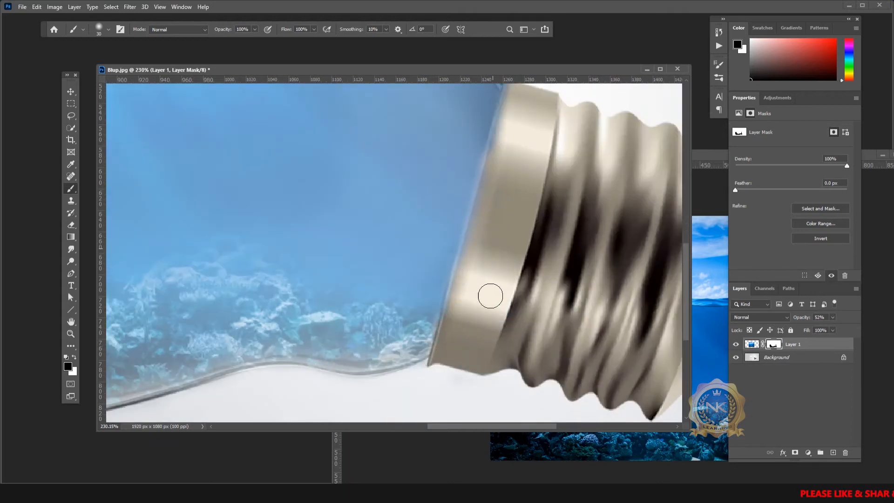
scroll(523, 268, "down", 2)
mouse_move(523, 269)
left_mouse_down()
mouse_move(515, 245)
mouse_move(480, 213)
mouse_move(518, 178)
left_mouse_up()
scroll(517, 219, "up", 1)
scroll(518, 179, "down", 3)
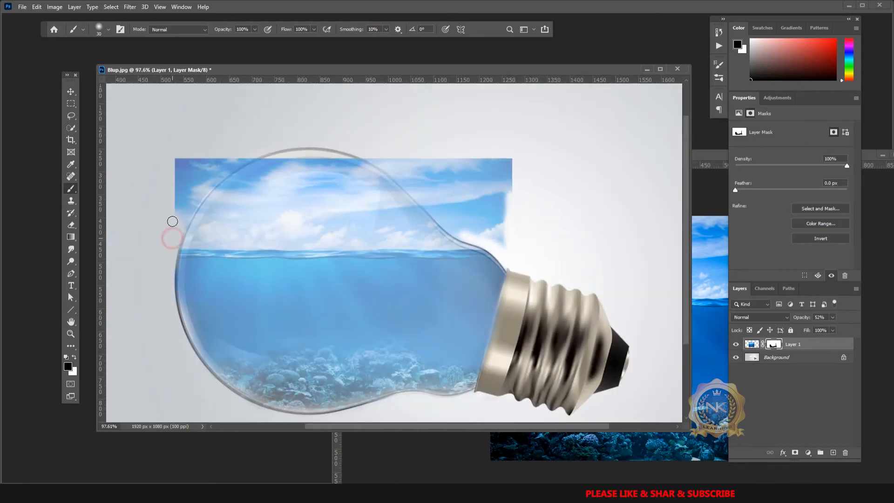
Switch the brush color to white and restore the underwater layer along the glass's left edge.
scroll(273, 305, "up", 1)
scroll(274, 305, "up", 5)
key("x")
mouse_move(265, 261)
left_mouse_down()
mouse_move(300, 351)
mouse_move(286, 295)
mouse_move(305, 225)
mouse_move(254, 168)
mouse_move(282, 257)
left_mouse_up()
Paint white on the mask to restore the coral area along the bulb's bottom glass edge up to the screw base.
scroll(281, 257, "down", 4)
scroll(333, 323, "down", 5)
scroll(321, 331, "left", 2)
scroll(317, 332, "right", 3)
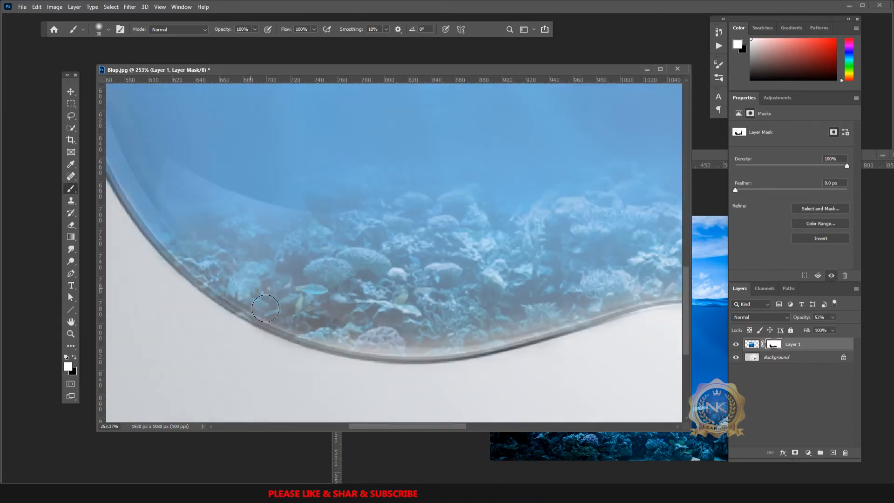
left_click_drag(317, 332, 651, 300)
scroll(651, 300, "right", 5)
mouse_move(341, 297)
left_mouse_down()
mouse_move(386, 288)
mouse_move(525, 298)
left_mouse_up()
scroll(465, 300, "down", 10)
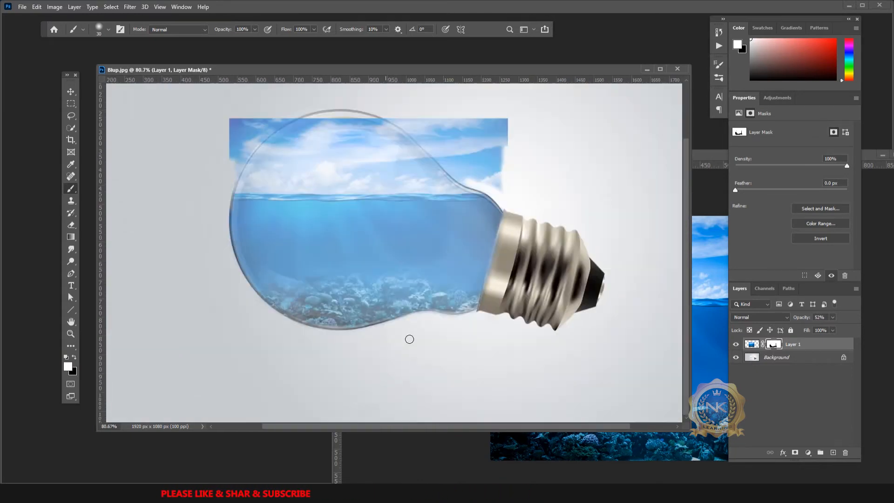
Make black the foreground color again and raise the underwater layer's opacity to 100%.
scroll(221, 212, "up", 8)
key("ctrl+0")
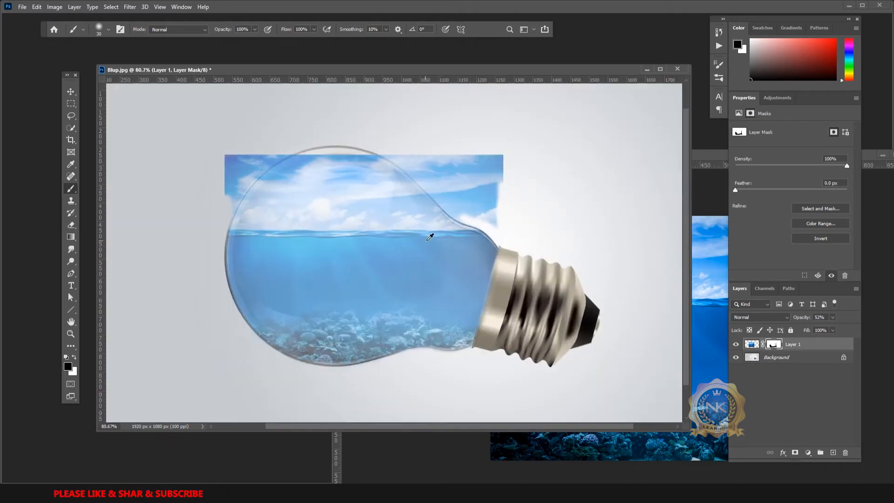
key("v")
key("x")
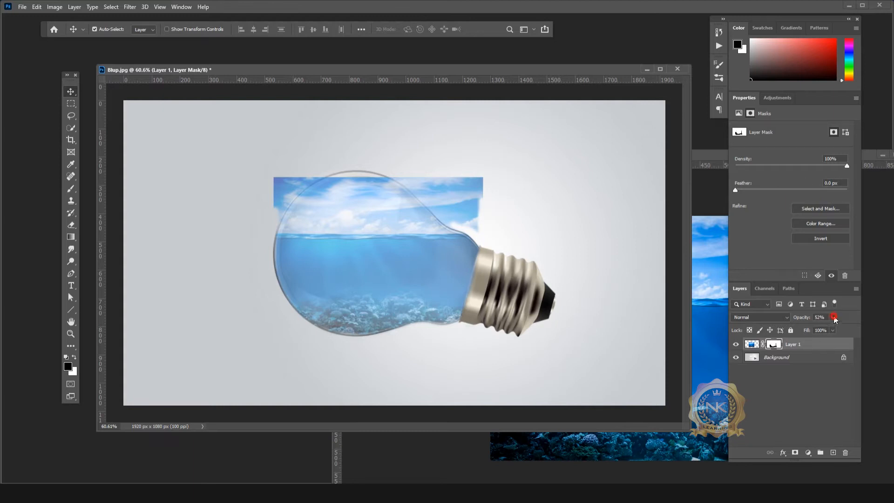
left_click_drag(830, 327, 888, 332)
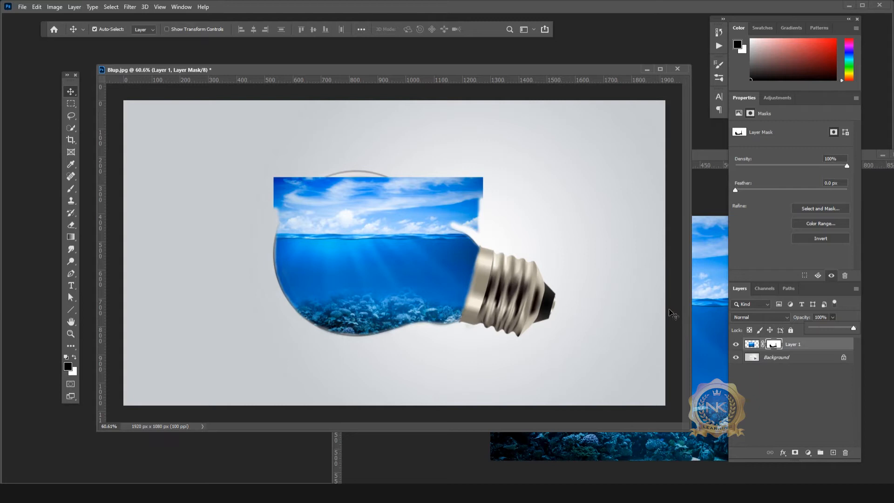
Close the original underwater image's document window.
left_click(708, 156)
left_click_drag(707, 157, 598, 191)
left_click(666, 186)
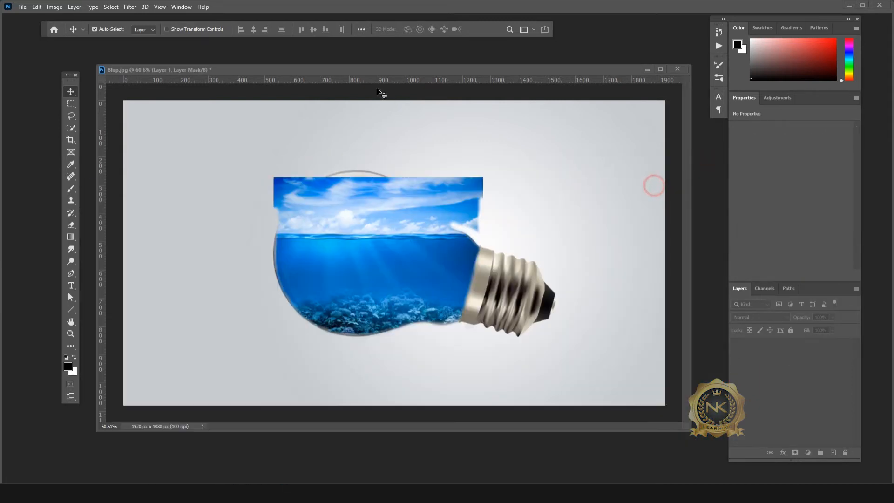
Open the U9juCe water splash image and move its window over the Blup document.
key("ctrl+o")
left_click(267, 84)
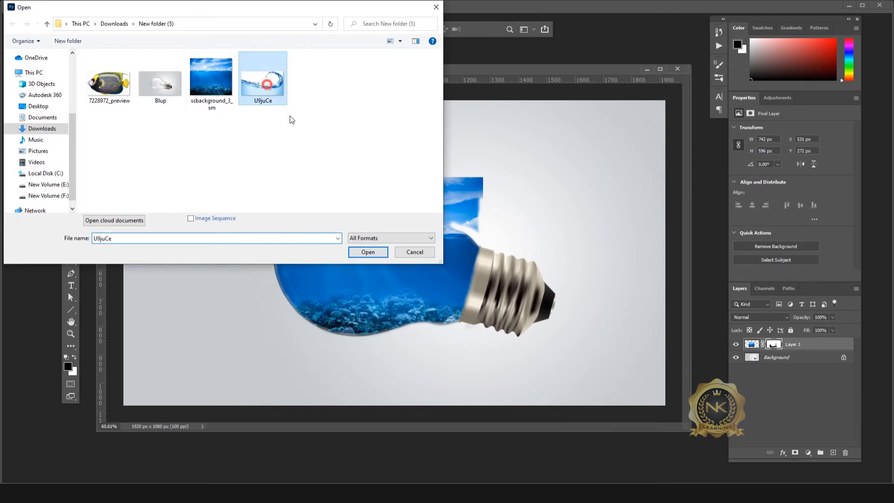
left_click(367, 252)
left_click_drag(260, 82, 575, 333)
left_click_drag(563, 208, 264, 155)
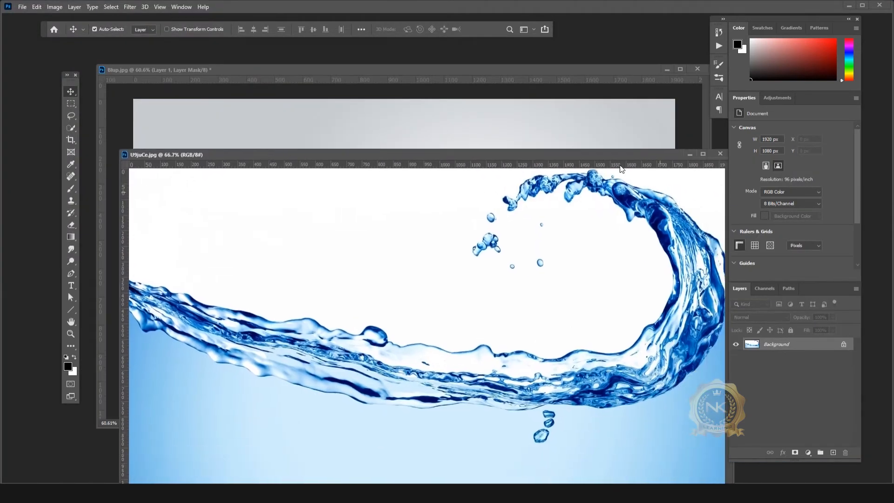
left_click_drag(576, 154, 509, 148)
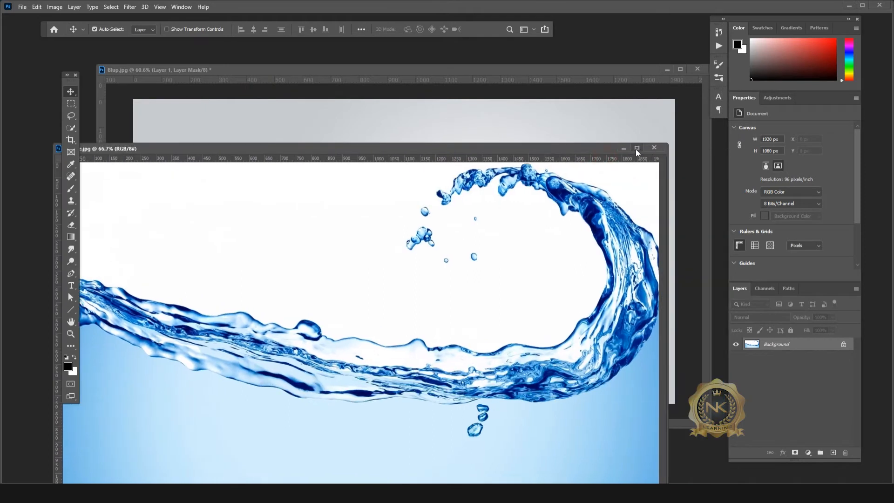
left_click(637, 148)
scroll(462, 224, "up", 2)
scroll(486, 219, "down", 2)
left_click(864, 5)
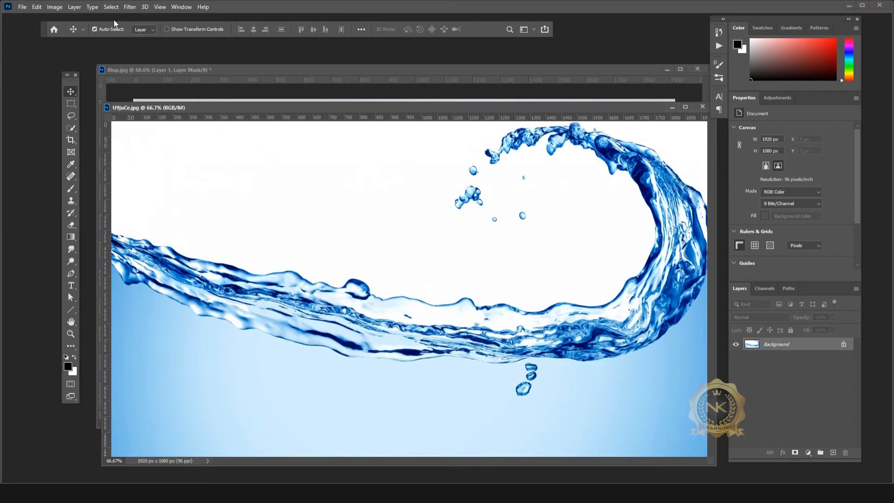
Use the Quick Selection tool to select the white background inside and outside the wave, and invert the selection.
left_click(72, 128)
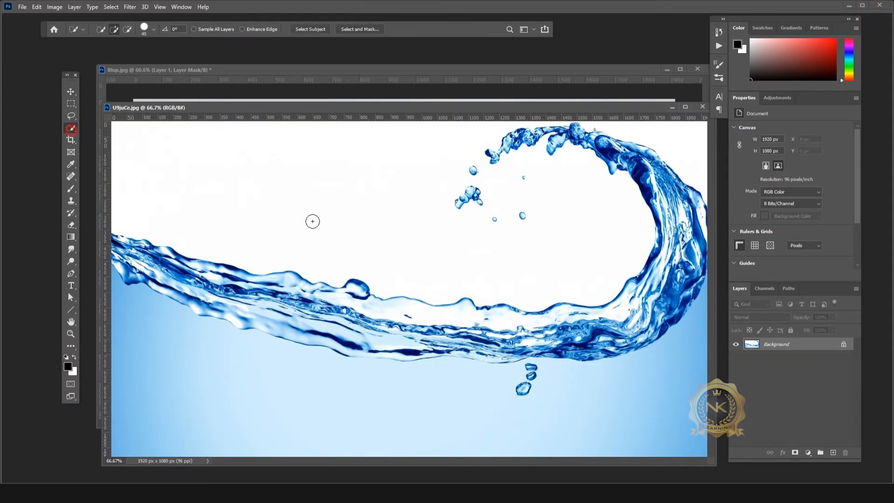
left_click(296, 189)
scroll(405, 225, "down", 3)
scroll(409, 288, "up", 2)
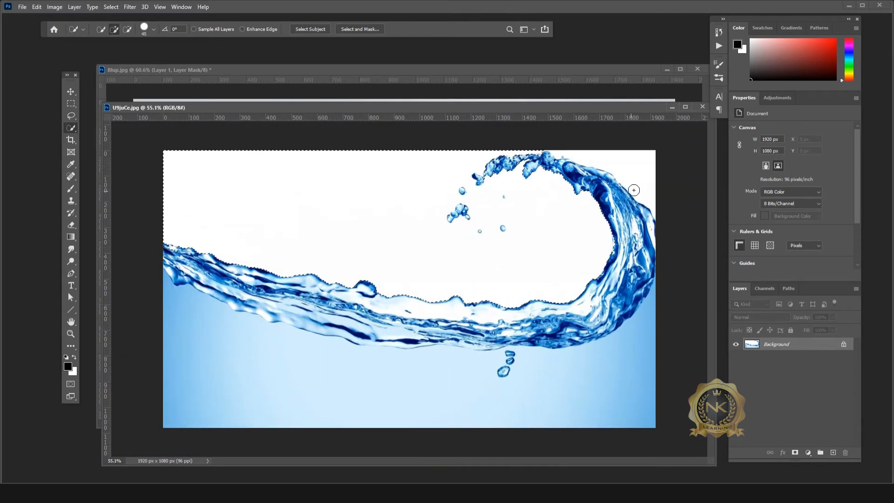
left_click(642, 181)
left_click(110, 7)
left_click(119, 44)
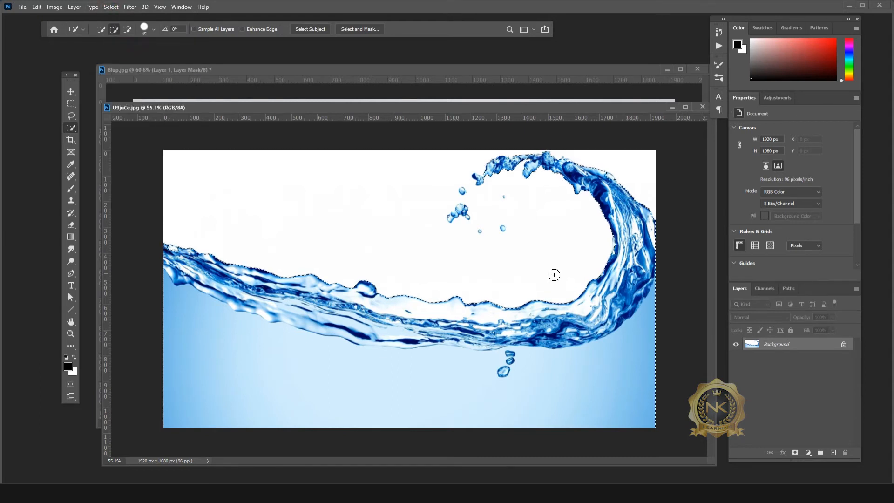
Add the detached water droplets and the tip of the wave to the selection with a brush reduced to 10 px.
scroll(545, 222, "up", 5)
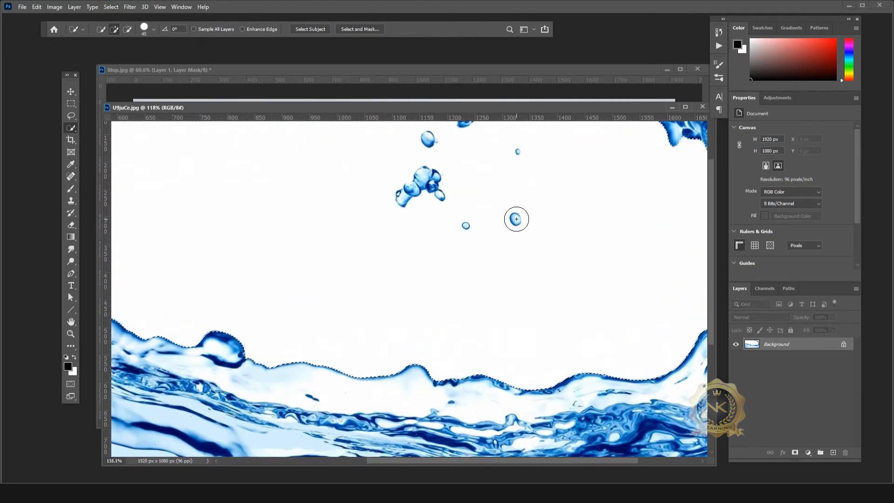
scroll(515, 218, "up", 3)
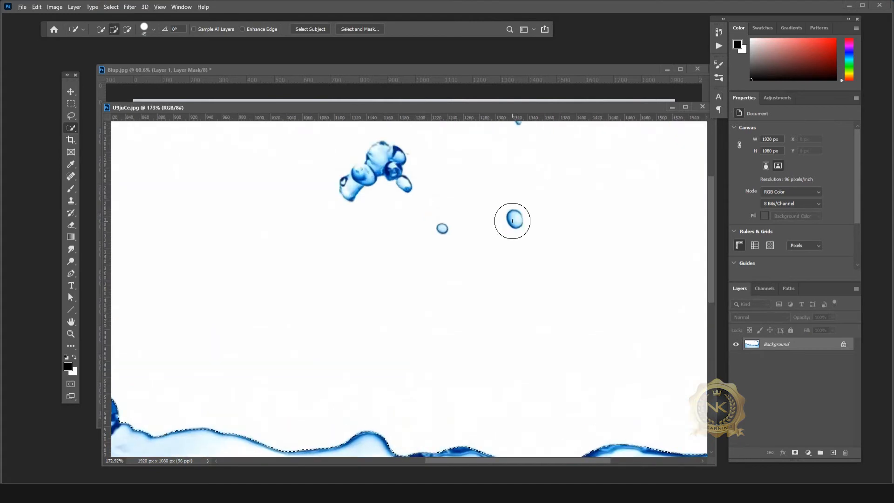
key("bracketleft")
key("bracketleft")
left_click(514, 218)
key("bracketleft")
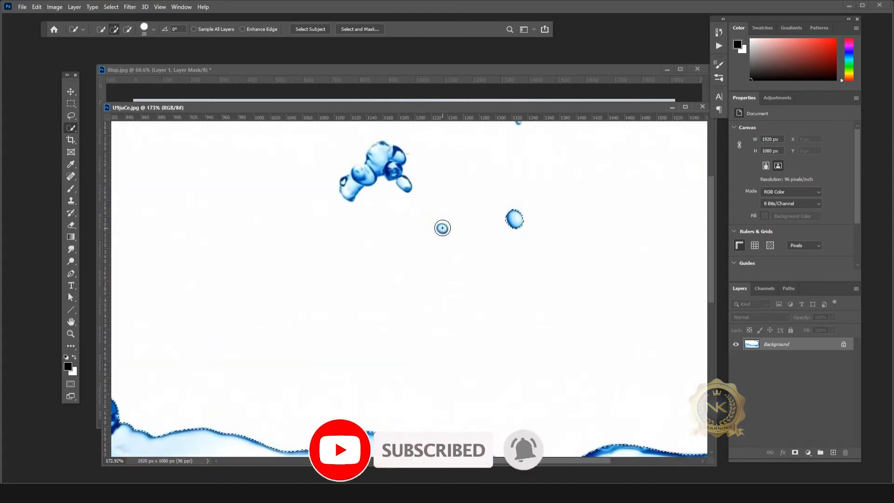
key("bracketleft")
left_click(443, 228)
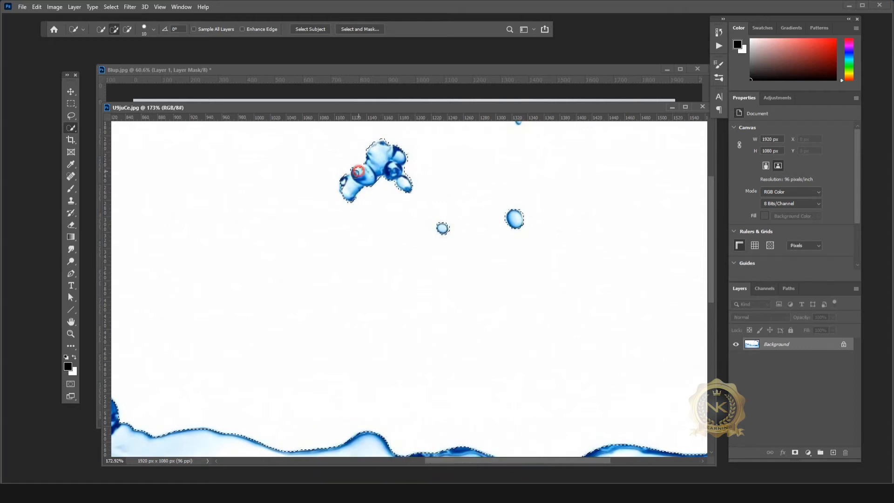
scroll(396, 180, "down", 6)
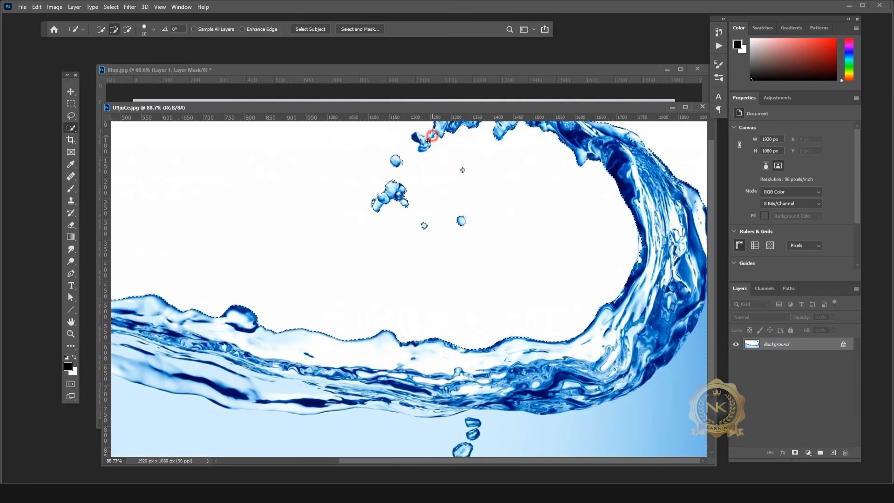
scroll(415, 136, "down", 3)
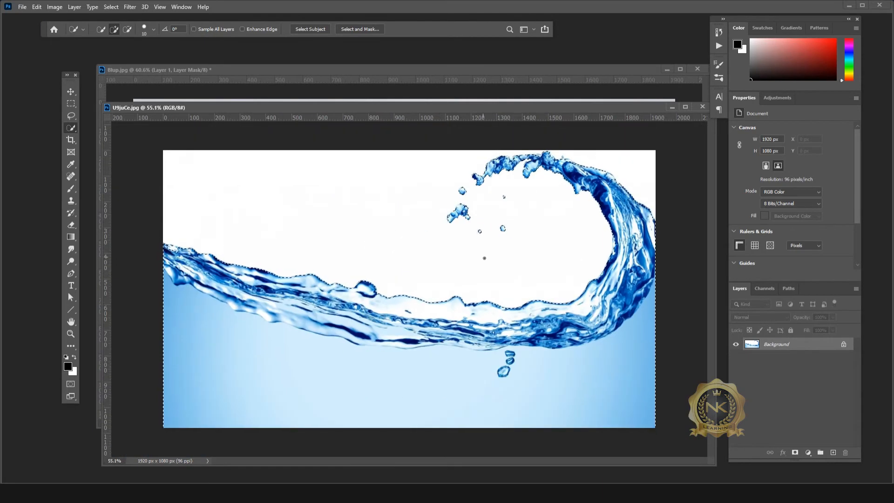
scroll(163, 246, "up", 5)
left_click_drag(259, 460, 239, 460)
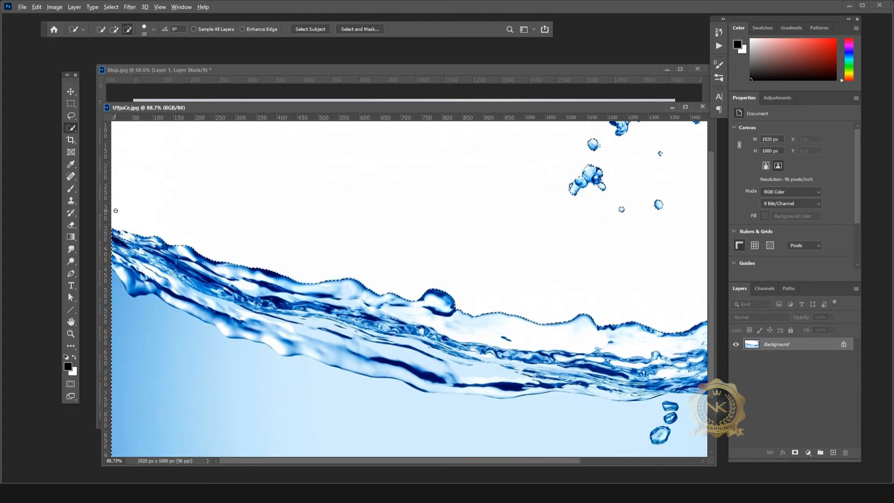
scroll(124, 233, "up", 6)
scroll(464, 267, "down", 6)
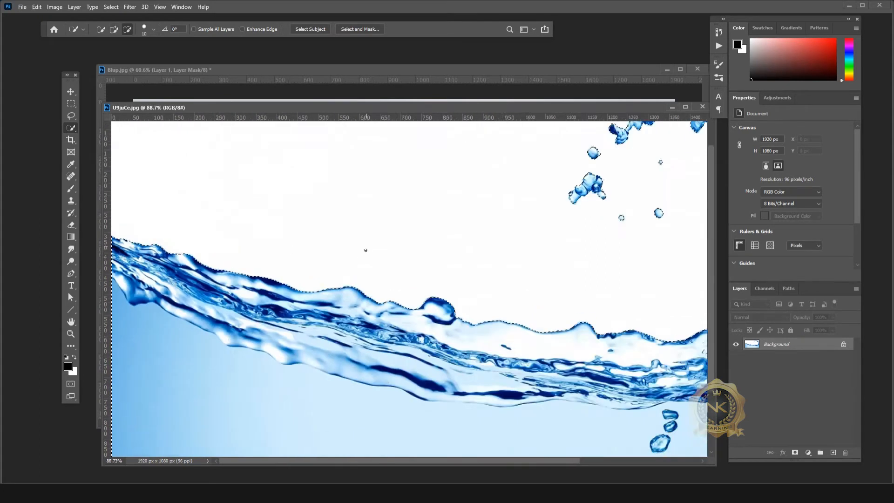
Move the selected water into the Blup document as a new layer.
key("v")
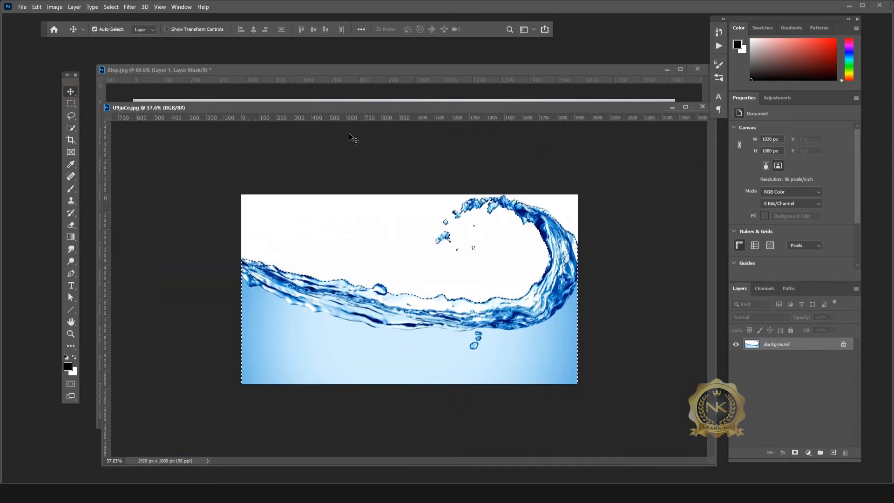
left_click_drag(324, 111, 501, 129)
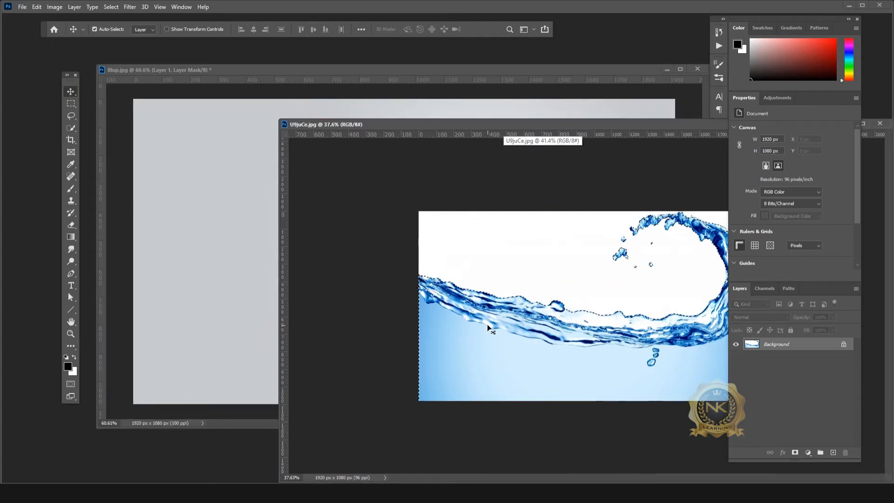
left_click_drag(487, 324, 224, 235)
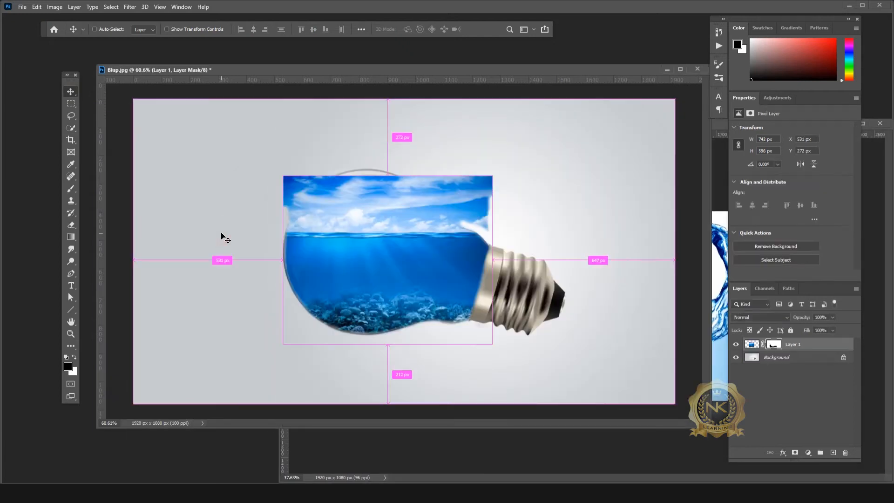
scroll(440, 257, "down", 3)
Scale the water splash layer down to 37.81% of its size and position it over the sea image in the bulb.
key("ctrl+t")
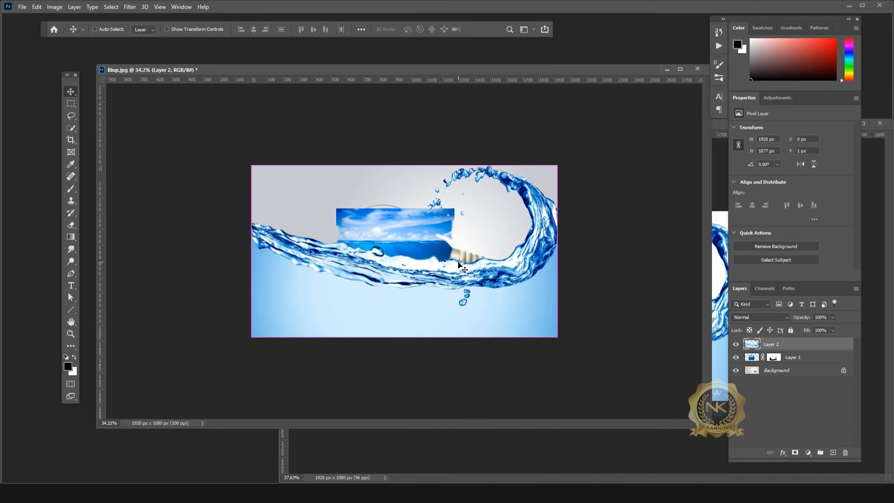
left_click_drag(558, 165, 438, 205)
key("ctrl+z")
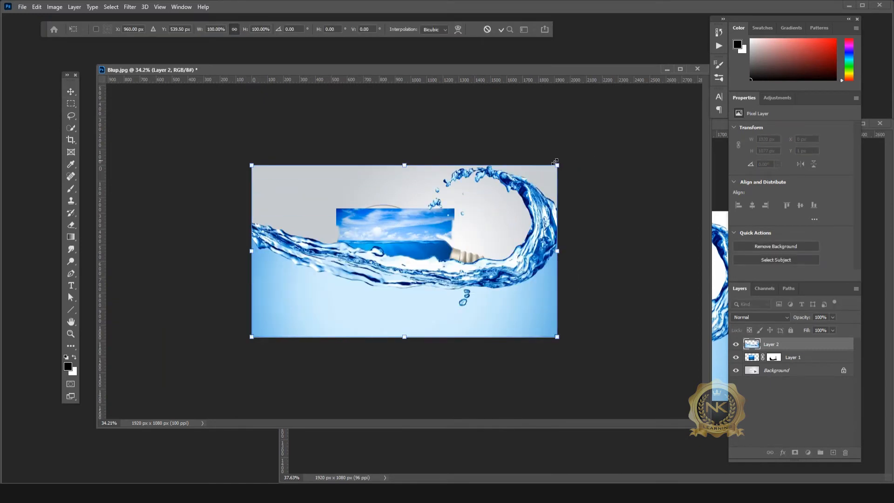
left_click_drag(557, 164, 443, 243)
scroll(410, 256, "up", 4)
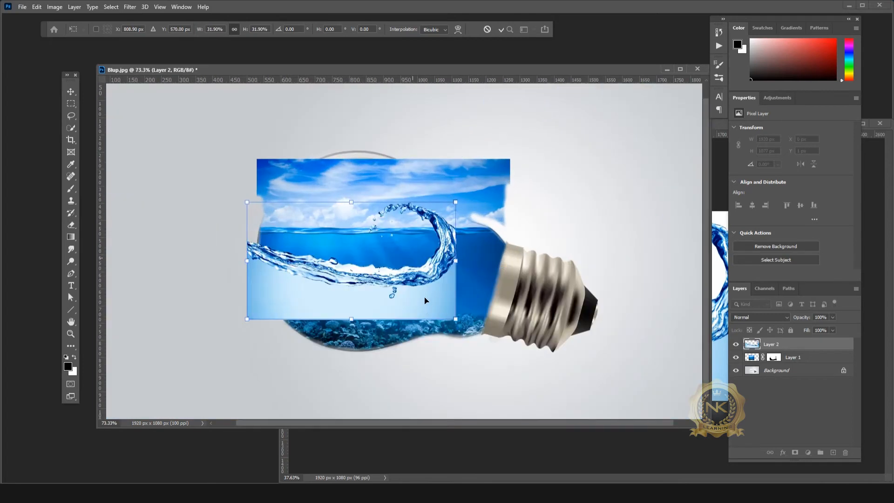
left_click_drag(421, 281, 431, 276)
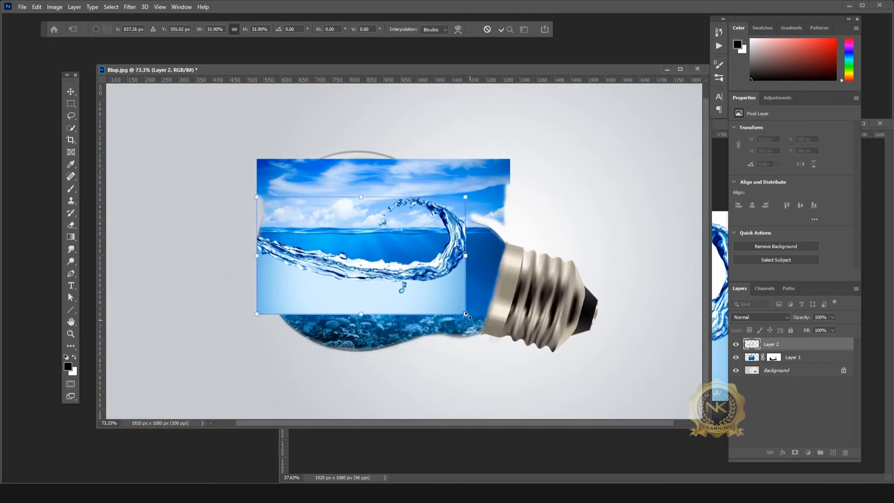
left_click_drag(466, 315, 504, 335)
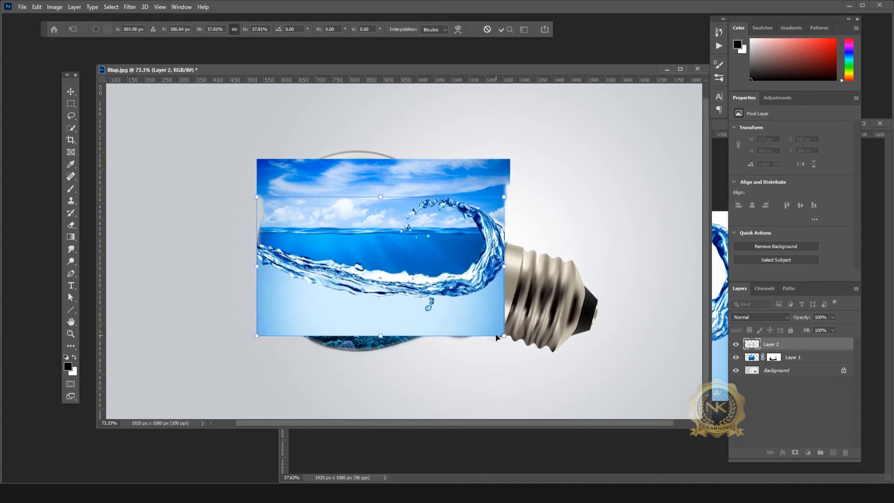
Flip the water splash layer horizontally and move it up so the wave's curl follows the rounded end of the bulb.
right_click(340, 227)
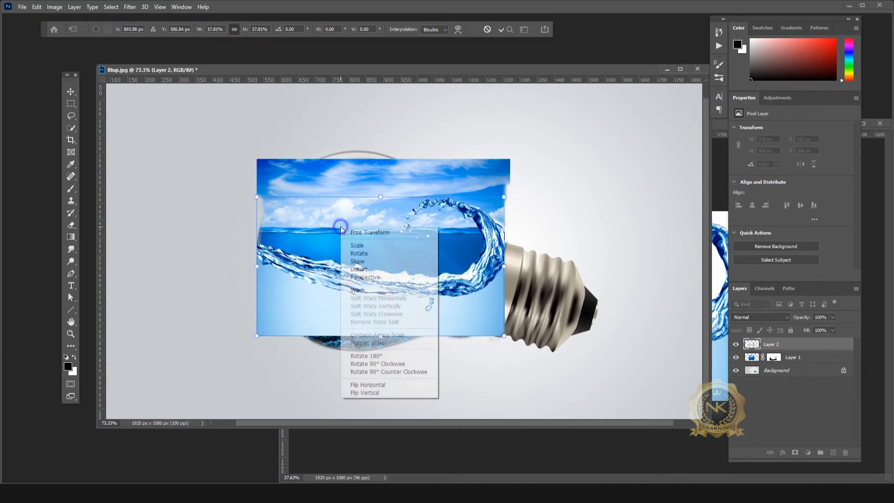
left_click(385, 385)
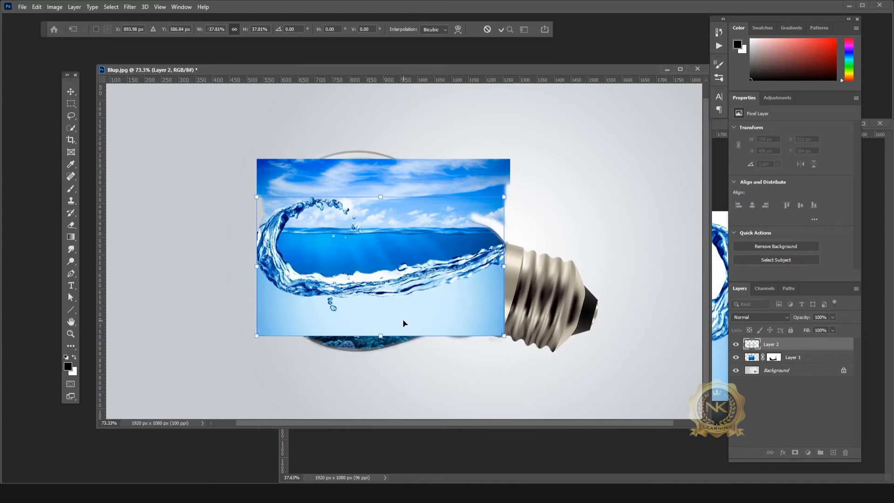
key("Return")
scroll(389, 244, "up", 2)
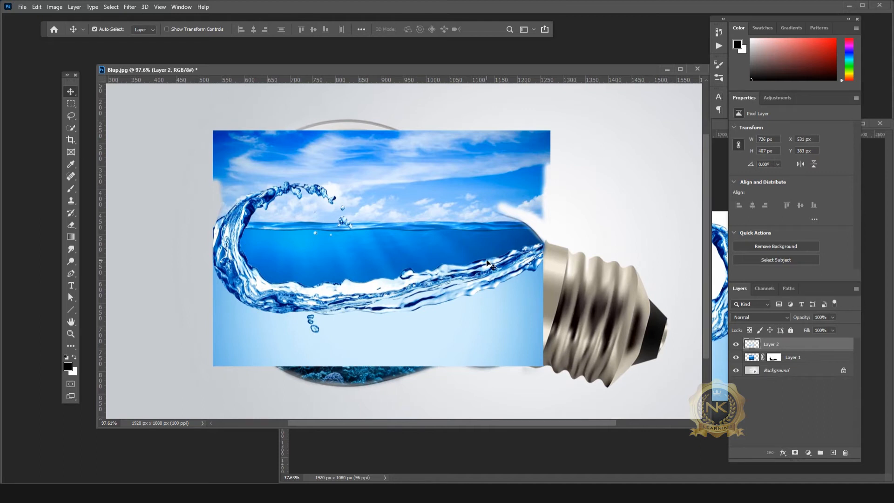
left_click_drag(511, 277, 512, 239)
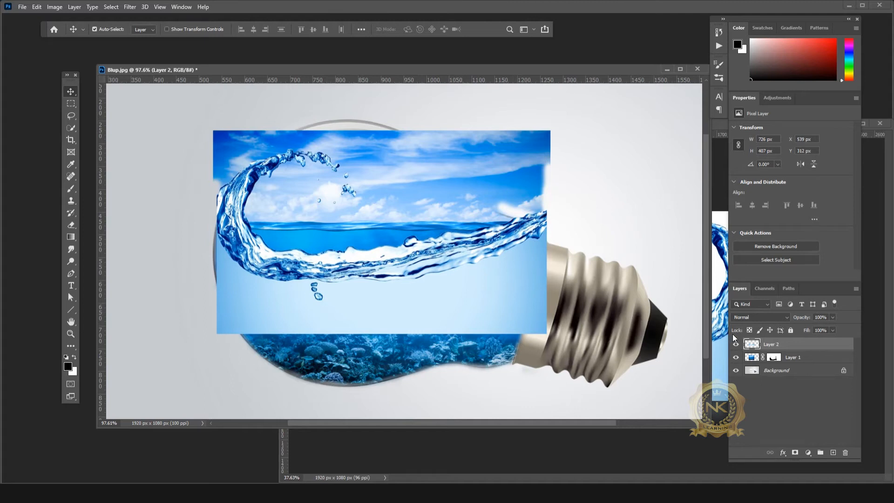
Hide Layer 1 and stretch the water layer slightly taller, to about 421 px, to fit it to the bulb.
left_click(735, 357)
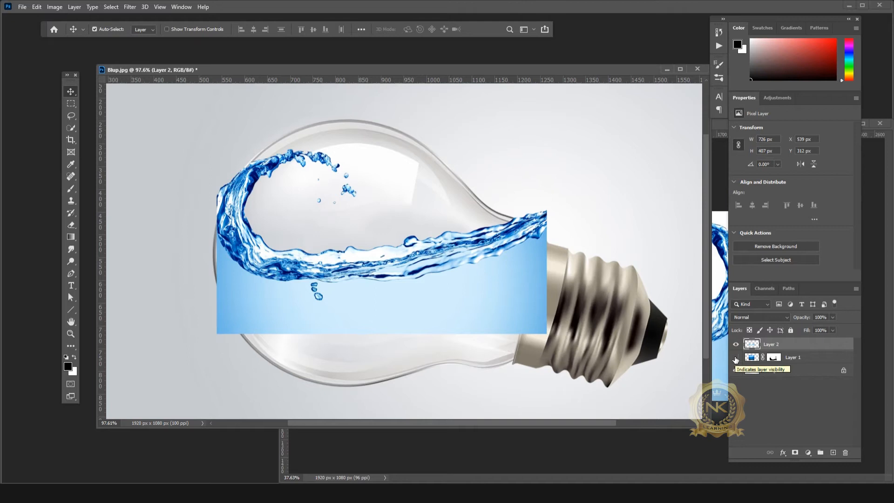
key("ctrl+t")
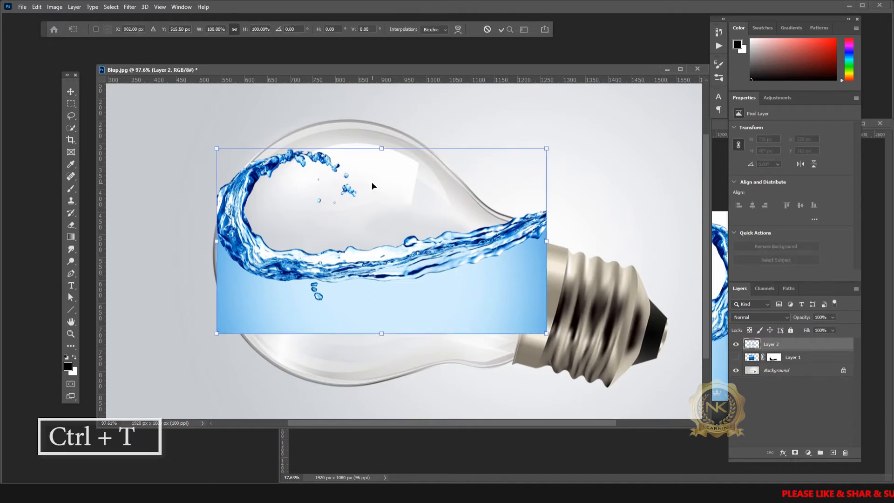
key("Return")
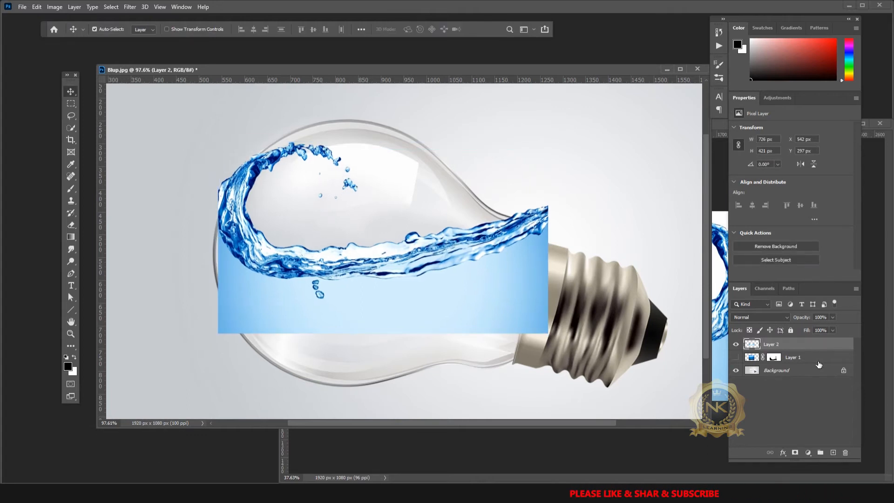
Set the water layer's opacity to 34% and add a layer mask to it.
left_click(832, 317)
left_click_drag(820, 325, 804, 324)
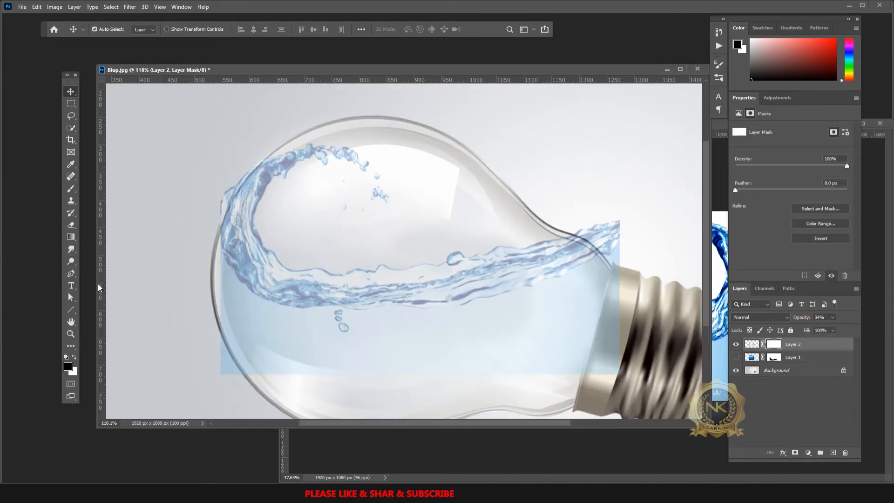
Paint black with the Brush on the mask to hide the water outside the rounded end of the glass.
left_click(71, 188)
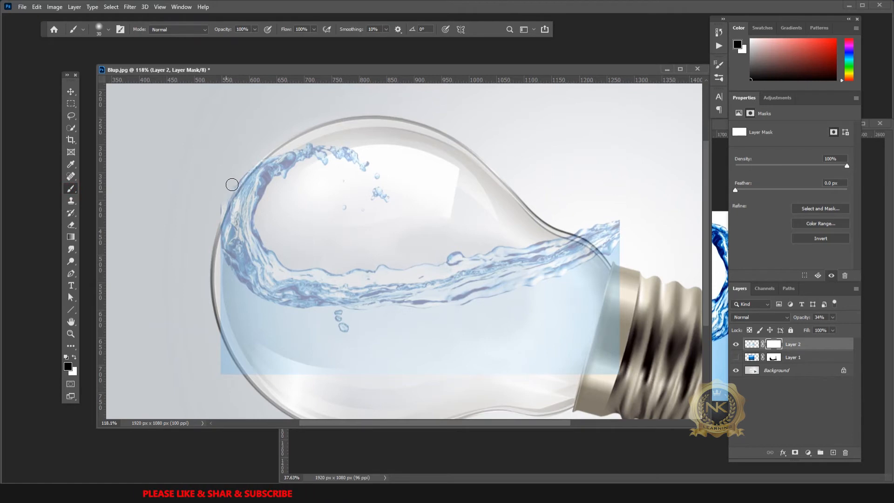
scroll(231, 180, "up", 2)
scroll(231, 180, "up", 3)
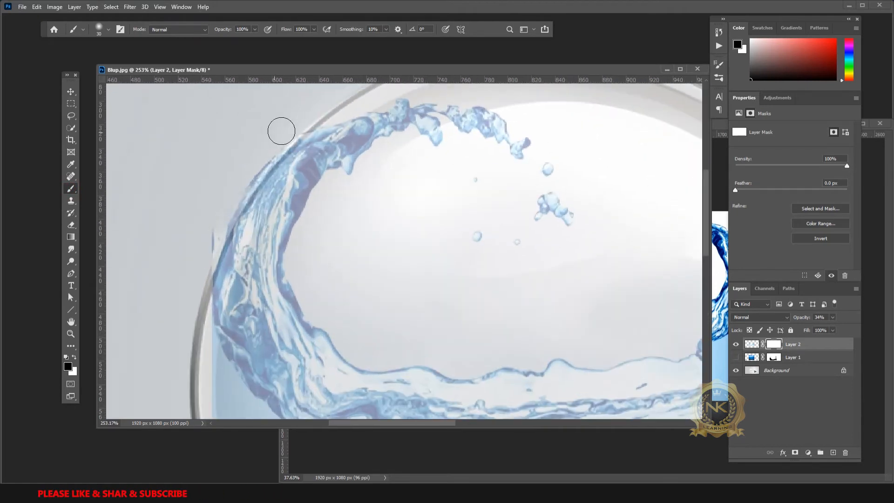
mouse_move(289, 128)
left_mouse_down()
mouse_move(271, 150)
mouse_move(299, 124)
mouse_move(198, 241)
mouse_move(219, 220)
mouse_move(201, 265)
mouse_move(214, 230)
left_mouse_up()
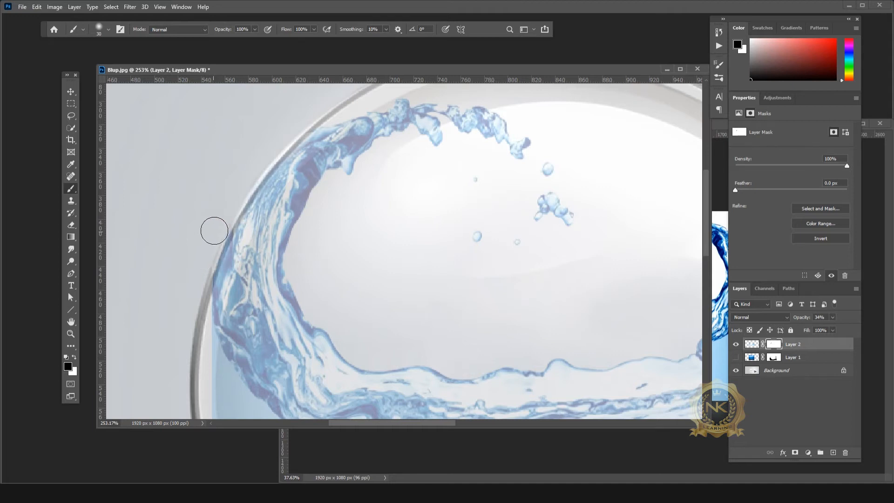
scroll(343, 193, "down", 5)
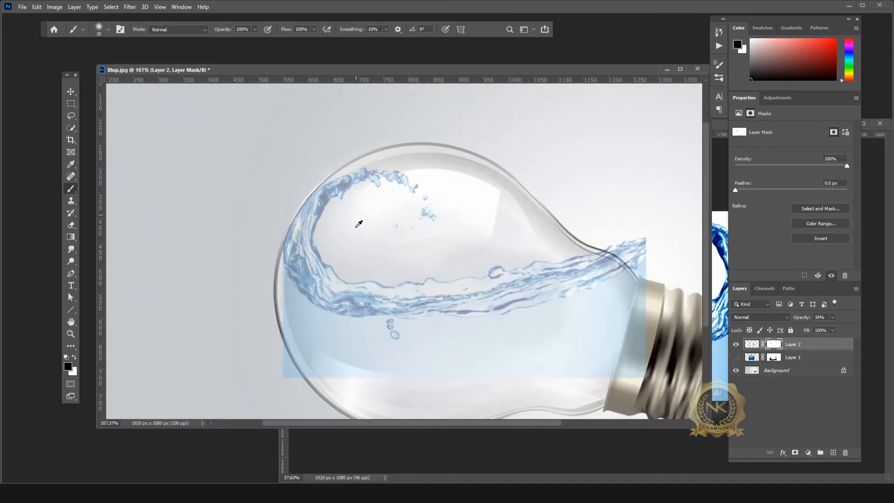
Mask out the water that extends beyond the glass edge at the bulb's neck.
left_click_drag(652, 247, 632, 245)
scroll(640, 259, "up", 4)
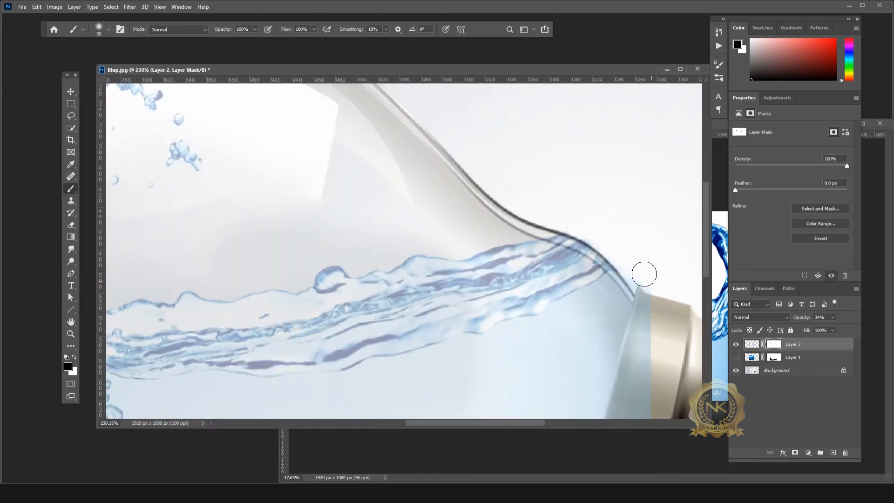
scroll(632, 309, "down", 5)
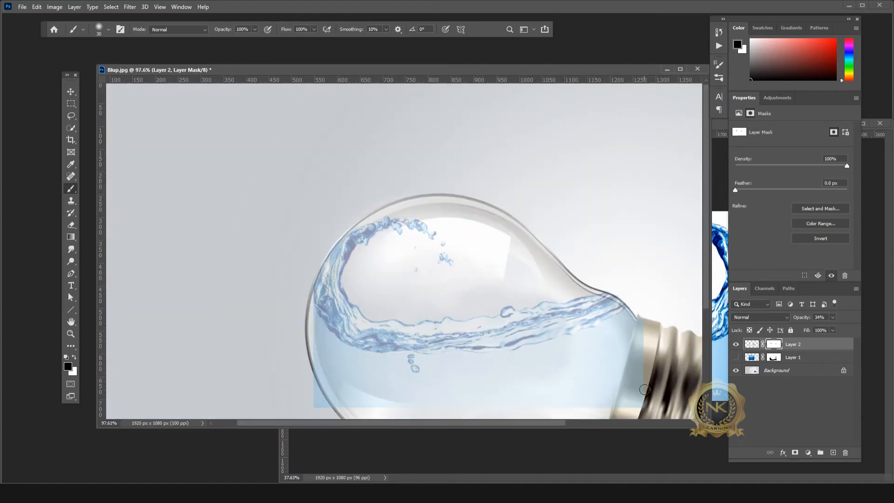
scroll(562, 384, "up", 2)
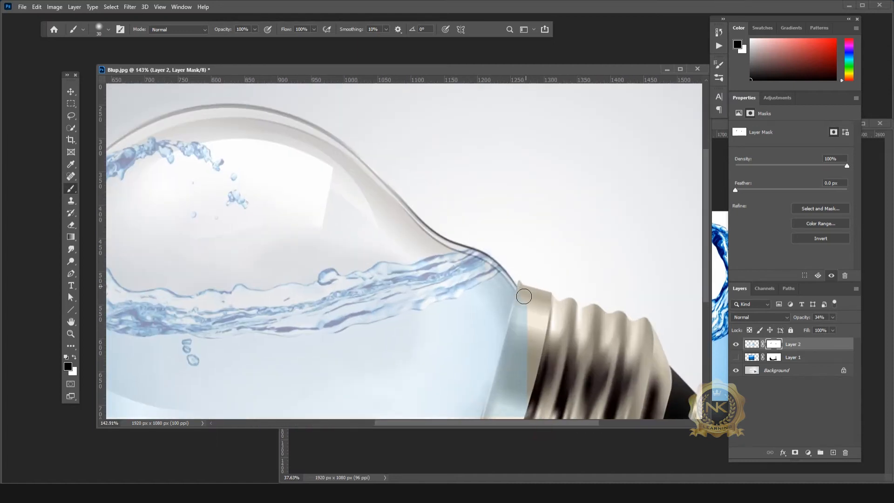
scroll(542, 308, "down", 2)
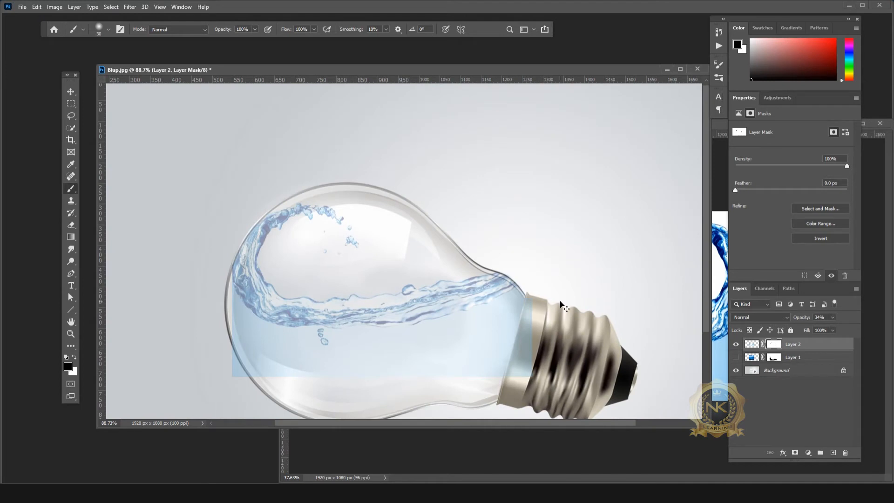
Select the lower strip of the pale blue water with a rectangular marquee about 761 px wide and 149 px high.
left_click(72, 105)
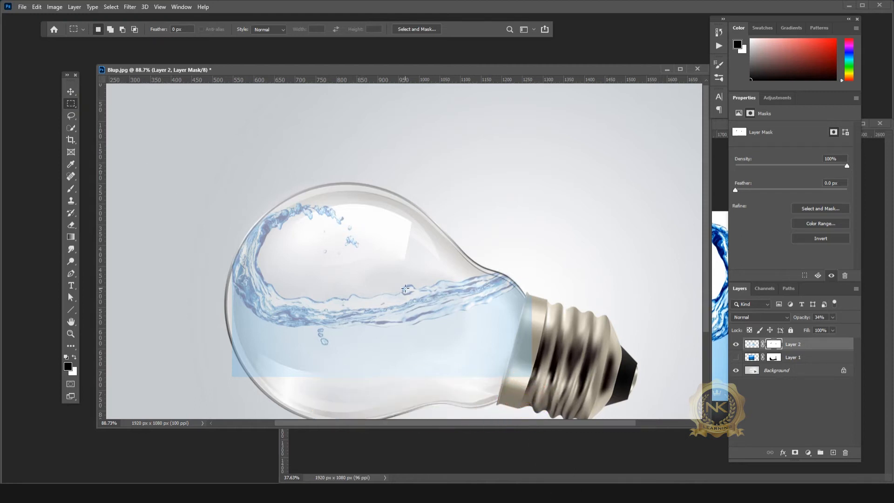
scroll(404, 288, "down", 3)
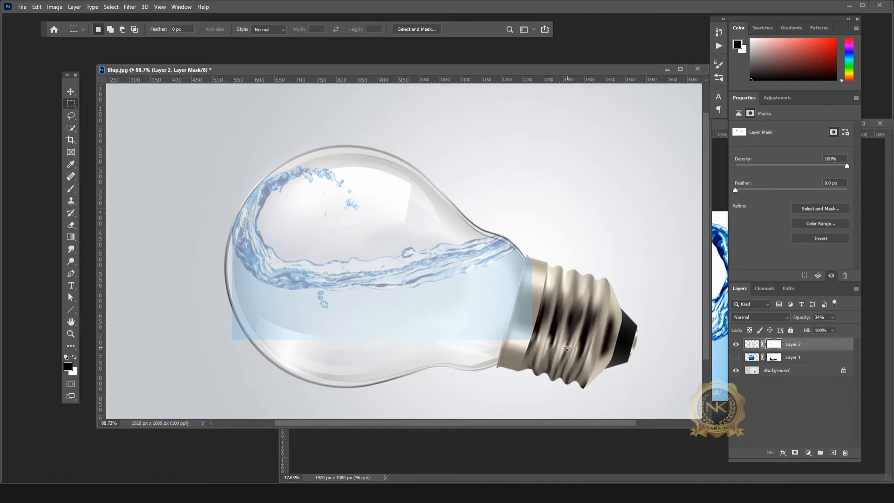
left_click_drag(536, 308, 222, 368)
key("Down")
key("Down")
key("Down")
key("Down")
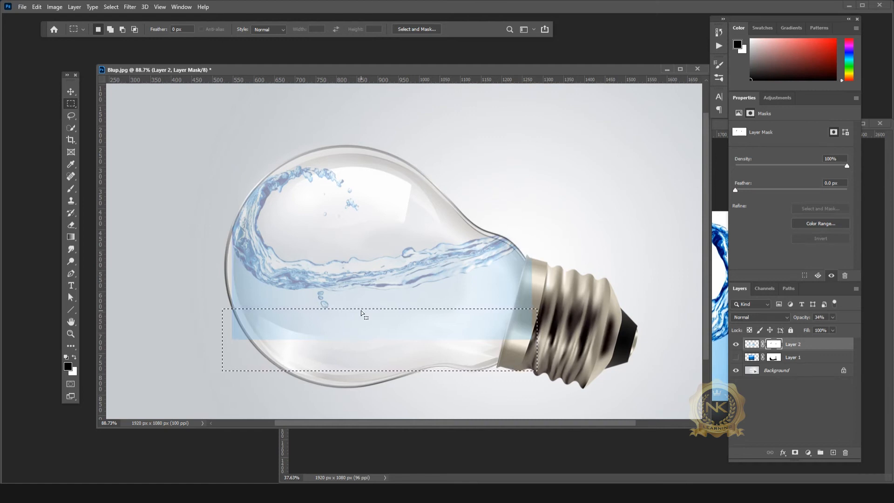
key("v")
left_click_drag(366, 322, 365, 358)
key("ctrl+z")
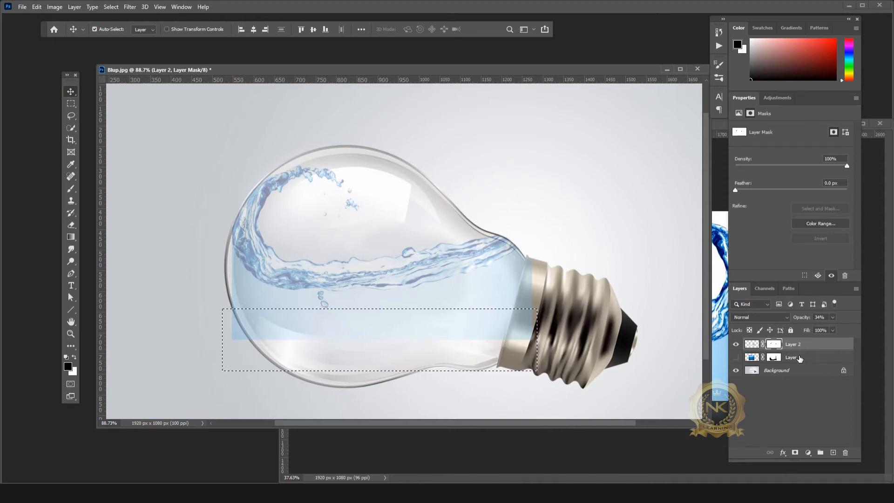
Target the water layer's pixels, duplicate the selected strip downward to fill the bottom of the bulb, and deselect.
key("ctrl+2")
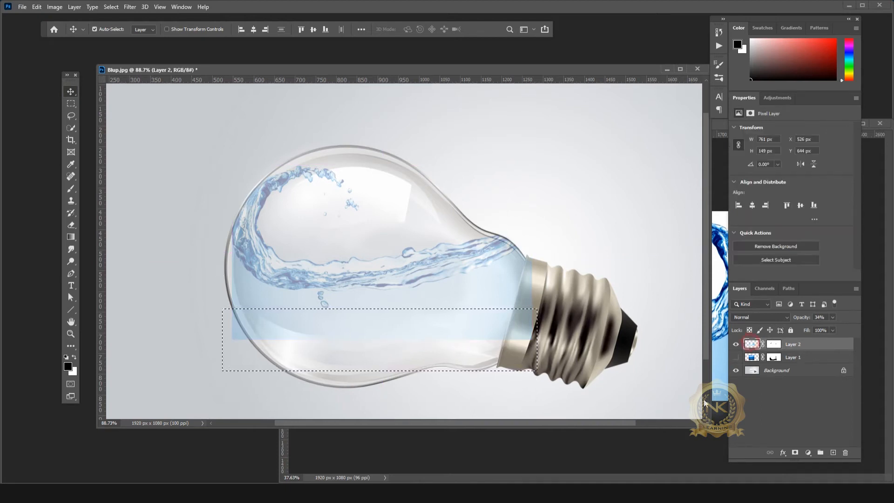
left_click_drag(392, 326, 381, 378)
key("alt+shift")
left_click(70, 103)
left_click(211, 157)
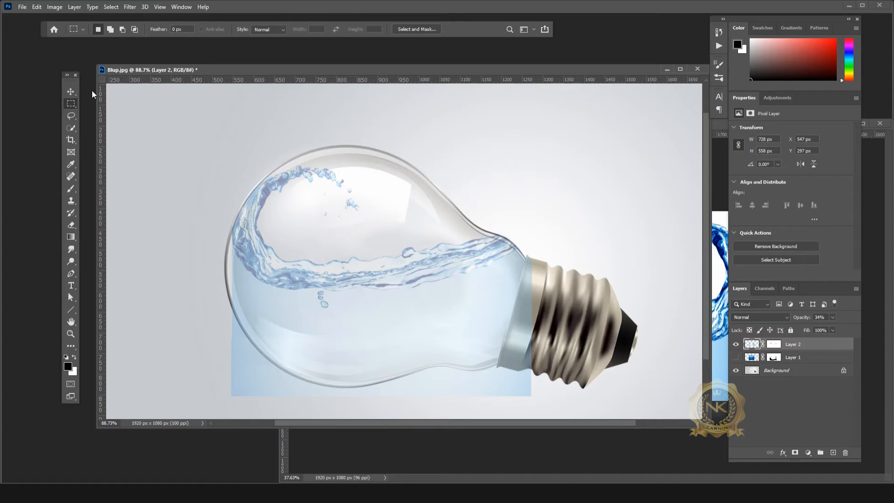
Paint black on the water layer's mask to hide the water over the metal screw base and just below it.
left_click(71, 92)
left_click(771, 344)
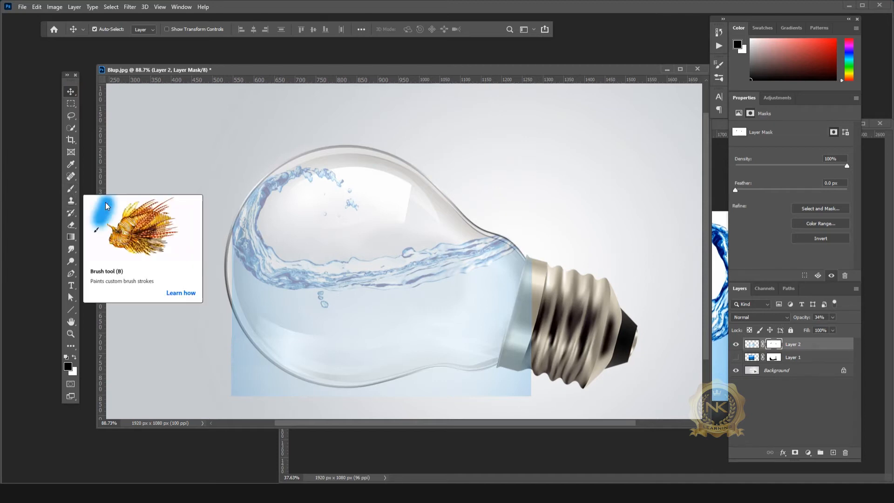
left_click(71, 190)
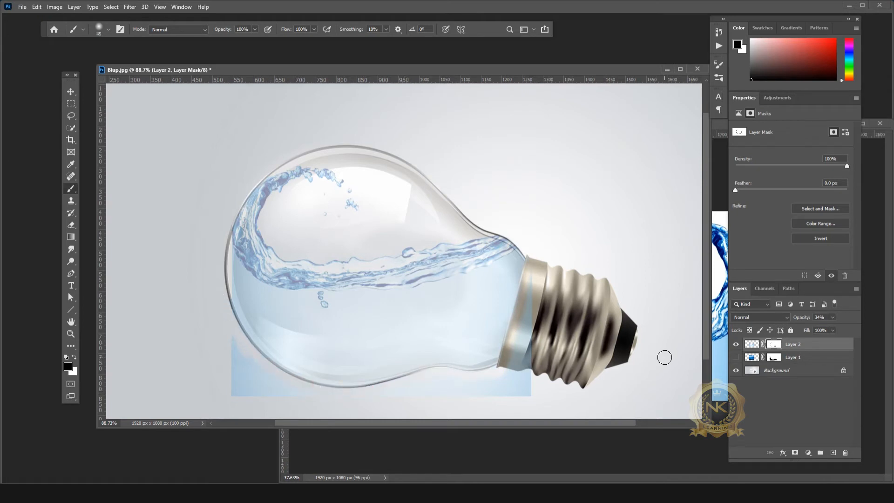
mouse_move(527, 361)
left_mouse_down()
mouse_move(526, 335)
mouse_move(619, 323)
mouse_move(517, 383)
left_mouse_up()
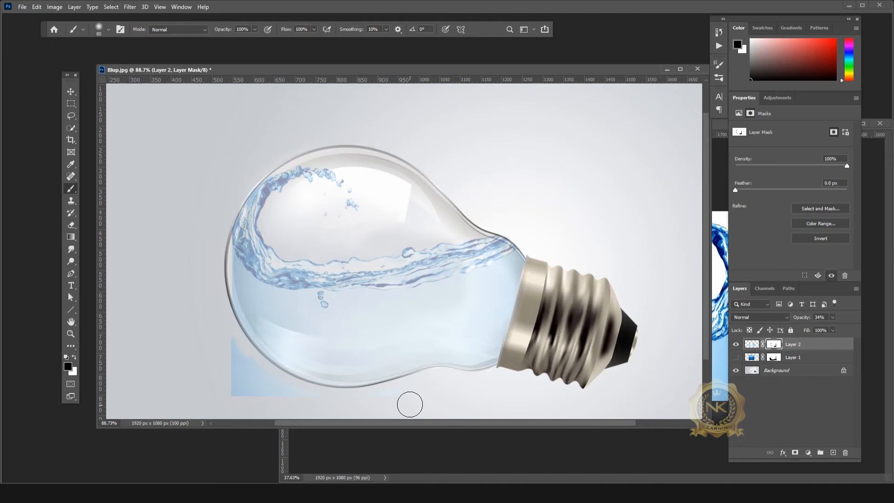
Mask out the remaining water outside the bulb's lower curved edge with the Brush.
scroll(409, 404, "up", 4)
mouse_move(341, 340)
left_mouse_down()
mouse_move(320, 318)
mouse_move(300, 326)
left_mouse_up()
left_click_drag(224, 220, 283, 289)
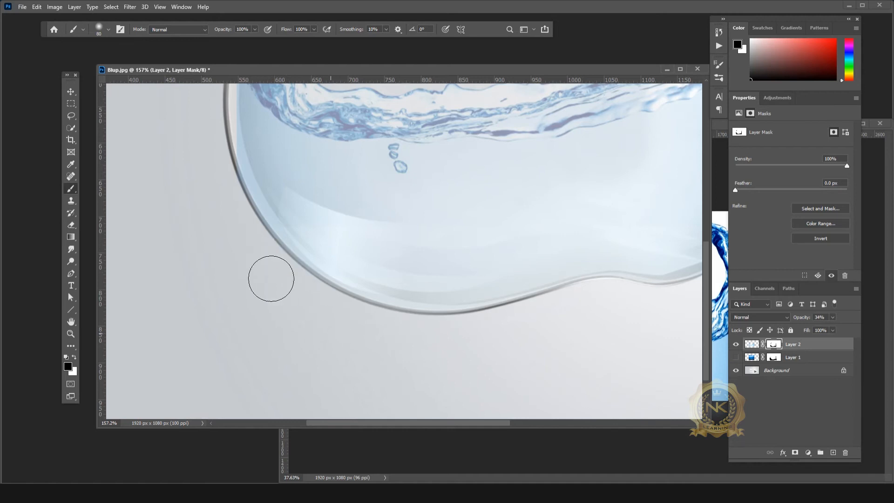
scroll(270, 275, "down", 3)
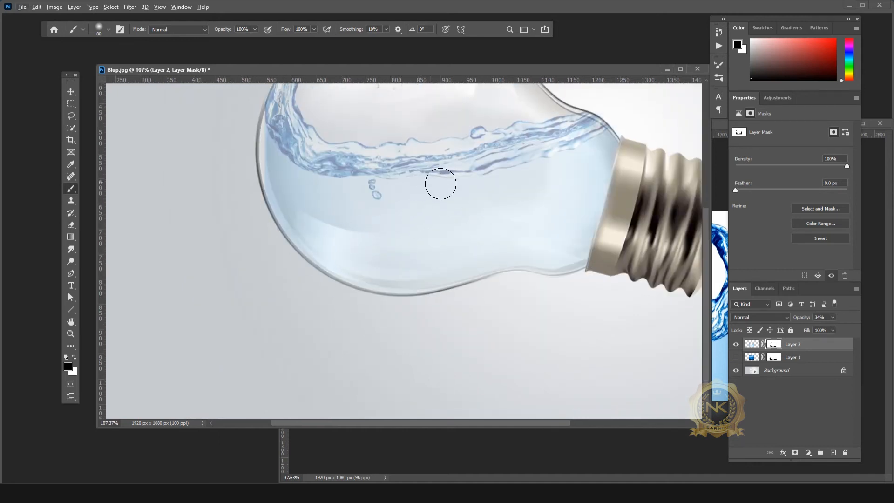
scroll(447, 184, "down", 1)
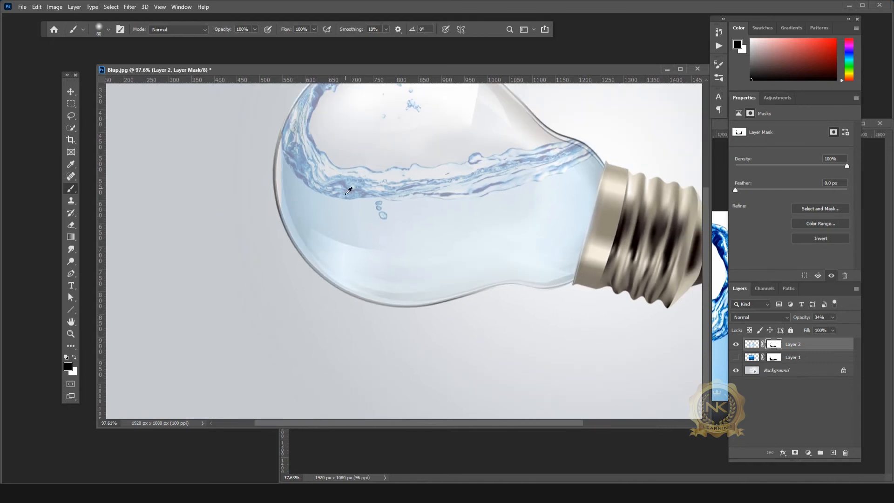
scroll(348, 190, "up", 3)
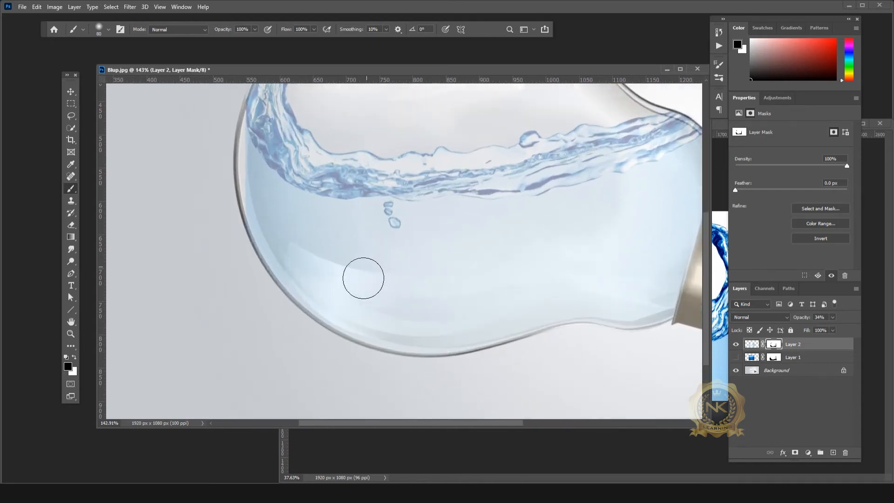
key("v")
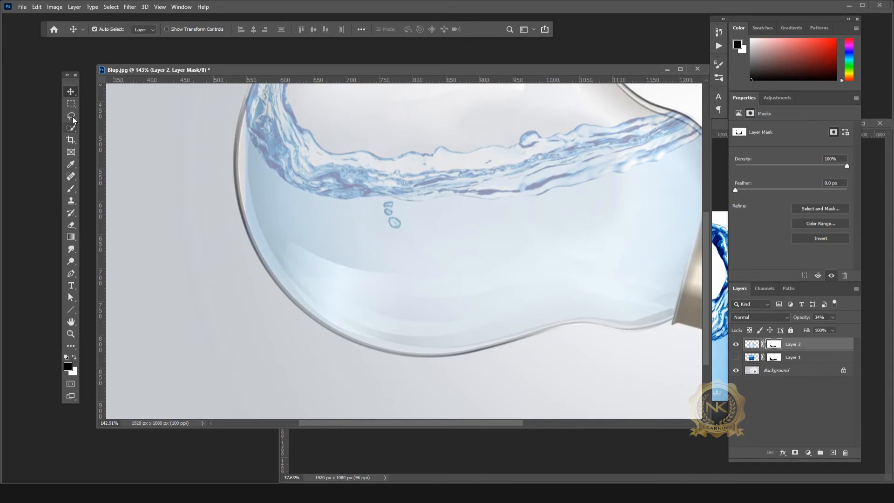
Select a narrow four-sided patch across the bulb's left edge with the Polygonal Lasso and target the water layer's pixels.
left_click(71, 116)
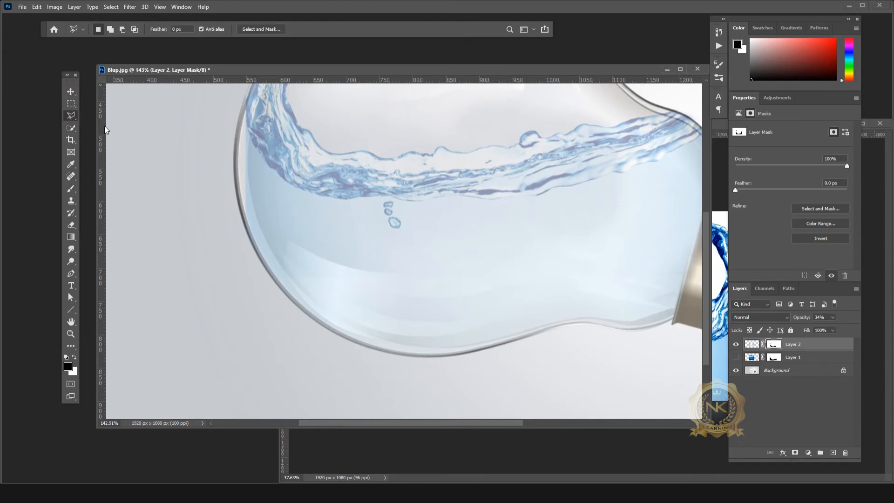
mouse_move(269, 182)
left_mouse_down()
mouse_move(271, 256)
mouse_move(242, 252)
mouse_move(243, 182)
mouse_move(275, 185)
left_mouse_up()
key("v")
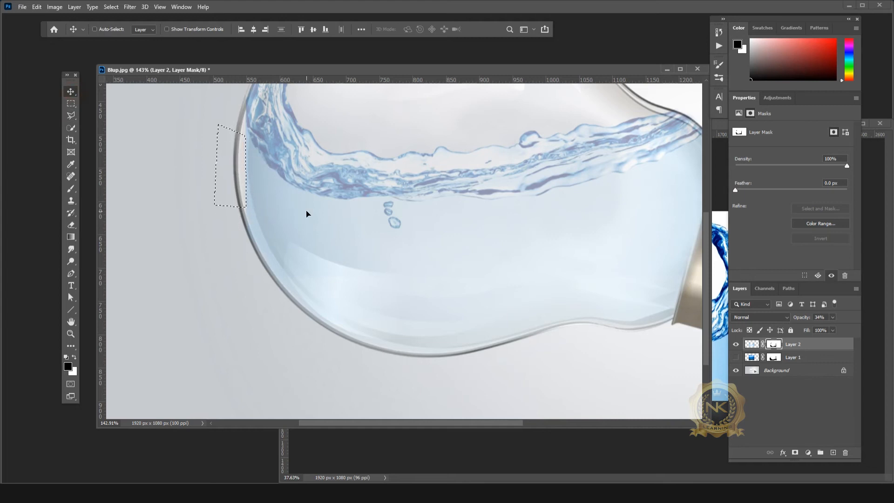
left_click(752, 346)
Extend the water over the bulb's left edge by transforming the selected patch to about 105% width and 159% height, and deselect.
left_click_drag(258, 212, 236, 141)
key("ctrl+t")
left_click_drag(234, 185, 235, 230)
key("Up")
key("Up")
key("Up")
key("Up")
key("Up")
key("Up")
key("Up")
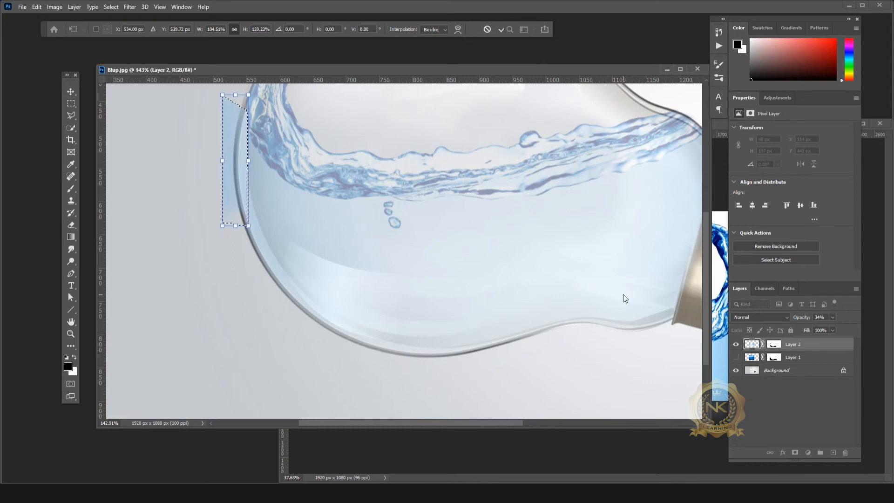
key("Return")
key("m")
left_click(206, 130)
Paint black on the water layer's mask to hide the added water outside the bulb's left edge.
left_click(774, 344)
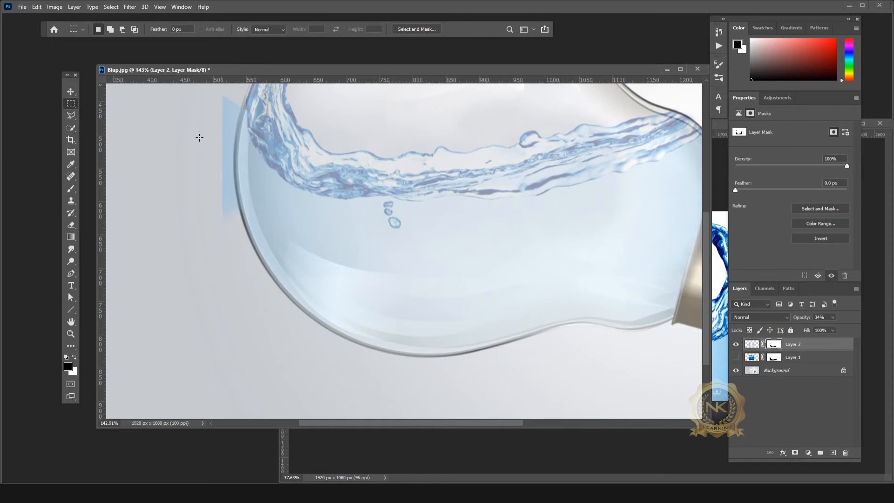
left_click(69, 190)
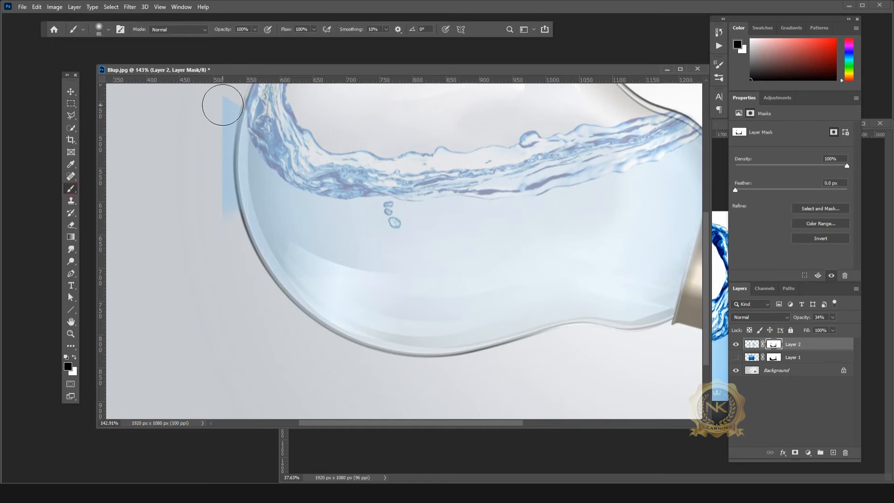
scroll(224, 89, "down", 2)
mouse_move(217, 112)
left_mouse_down()
mouse_move(218, 207)
mouse_move(220, 98)
mouse_move(216, 138)
left_mouse_up()
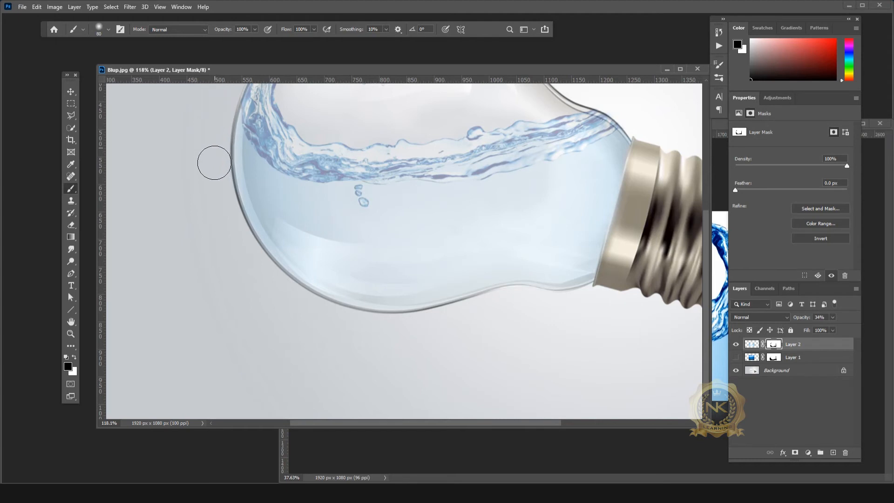
key("v")
key("ctrl+0")
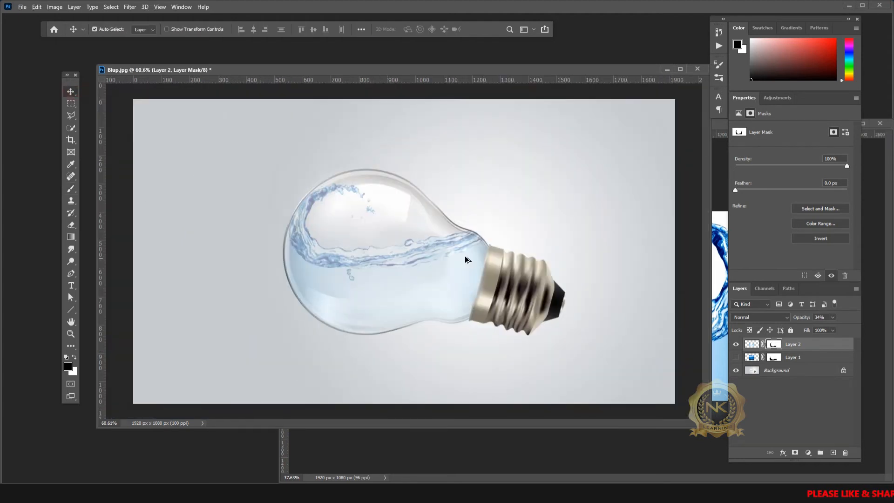
Set the water layer's opacity to 100% and its blend mode to Multiply.
left_click(832, 317)
left_click_drag(828, 327, 883, 328)
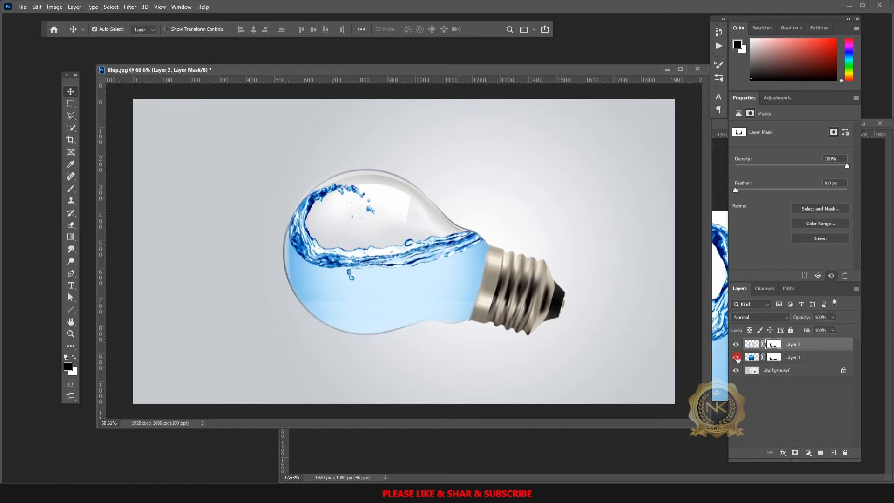
left_click(736, 357)
left_click(735, 357)
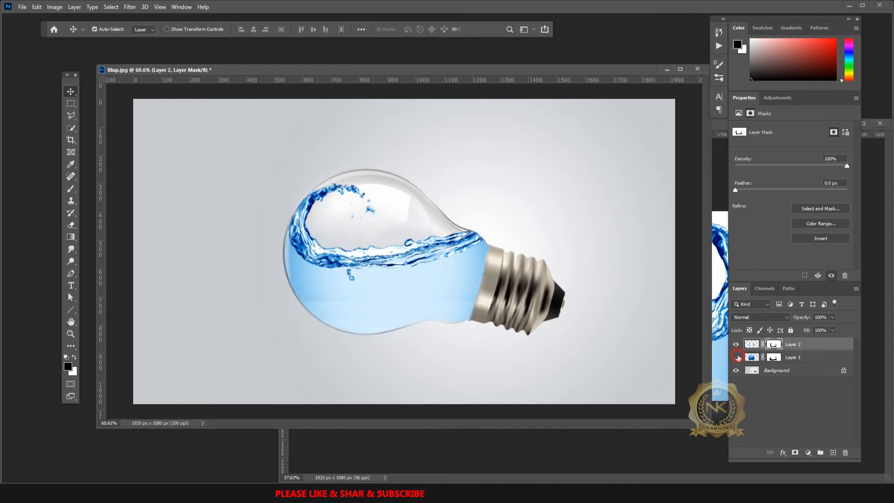
left_click(769, 317)
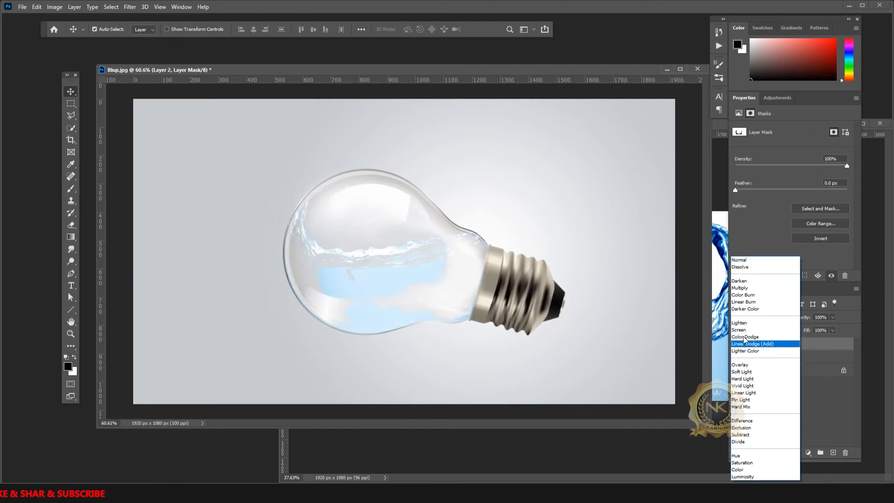
left_click(753, 289)
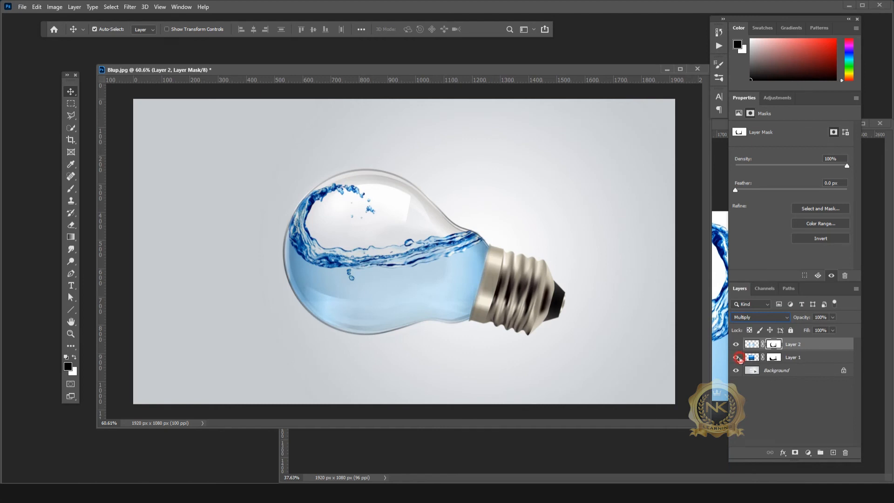
Show the sea layer and paint black on its mask with a 175 px brush to hide the sky above the splash.
left_click(736, 356)
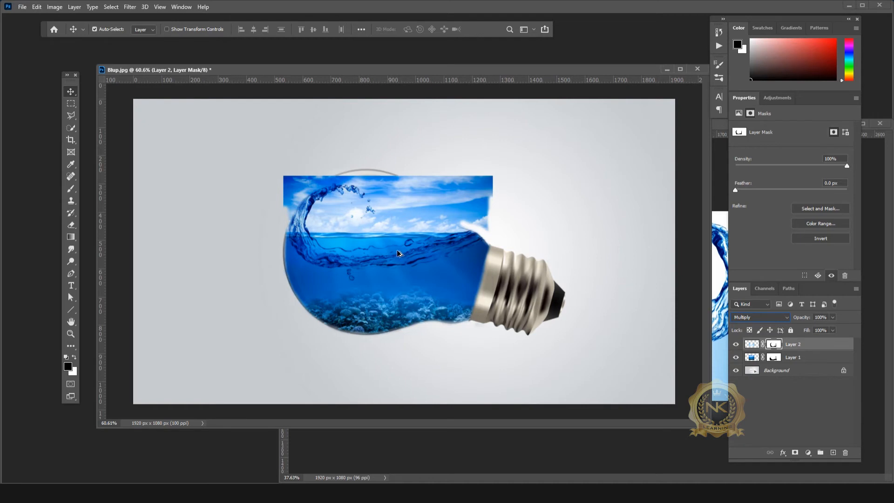
scroll(441, 282, "up", 3)
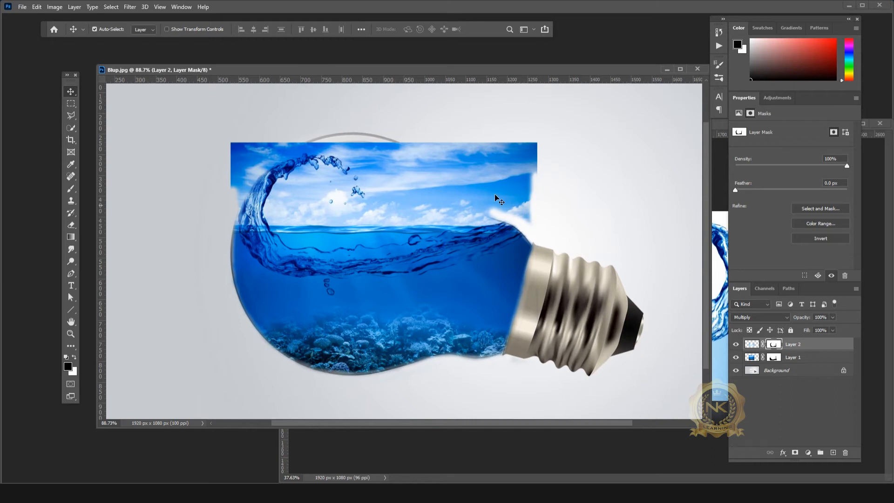
left_click(515, 160)
left_click(774, 357)
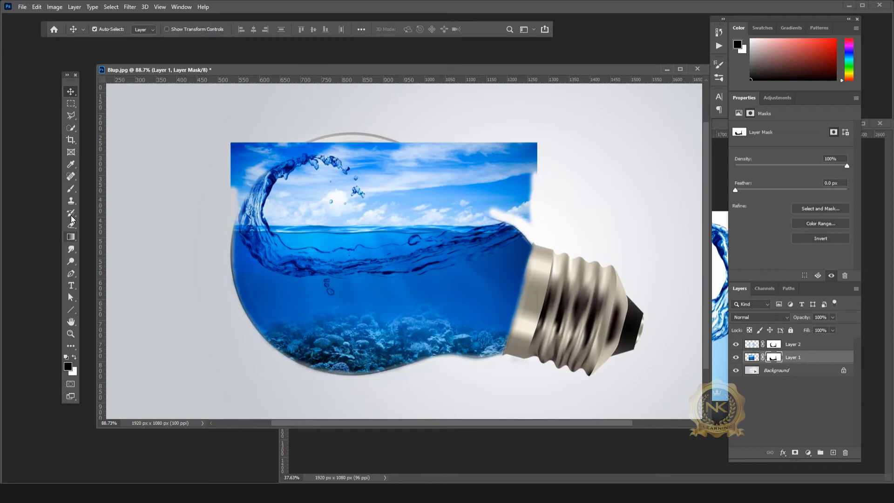
left_click(71, 189)
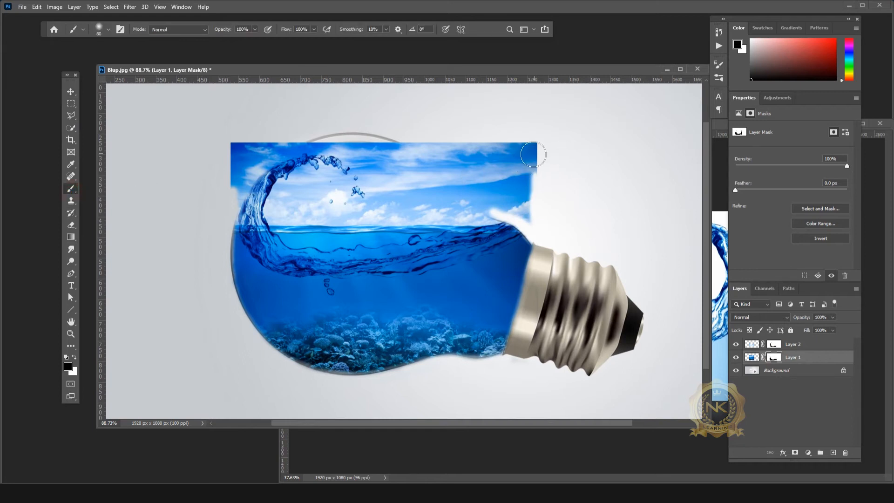
key("bracketright")
key("bracketright")
key("bracketright")
key("bracketright")
key("bracketright")
mouse_move(540, 148)
left_mouse_down()
mouse_move(543, 205)
mouse_move(519, 184)
mouse_move(543, 206)
mouse_move(505, 190)
mouse_move(535, 153)
mouse_move(364, 171)
mouse_move(380, 158)
mouse_move(243, 166)
mouse_move(231, 154)
mouse_move(224, 176)
mouse_move(234, 191)
mouse_move(268, 189)
mouse_move(260, 207)
mouse_move(299, 214)
mouse_move(368, 208)
mouse_move(368, 217)
mouse_move(351, 221)
mouse_move(446, 205)
left_mouse_up()
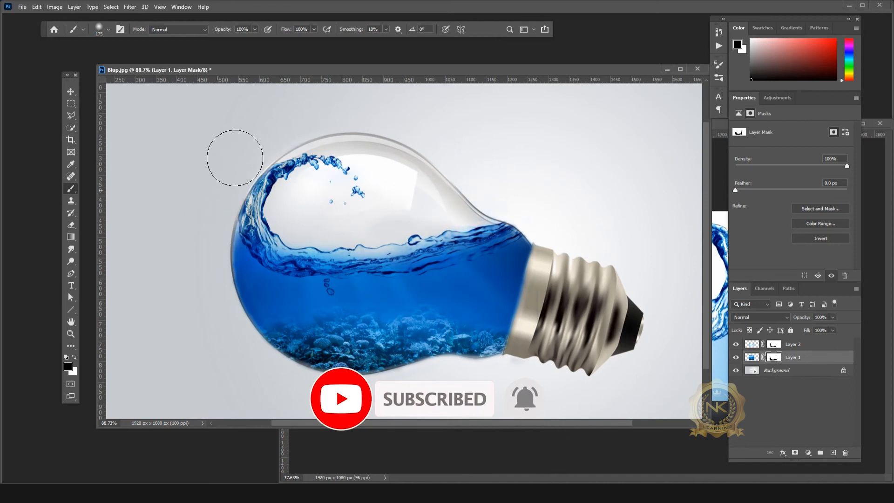
Paint black on the sea layer's mask over the metal screw base and below the bulb's lower edge.
scroll(454, 151, "down", 5)
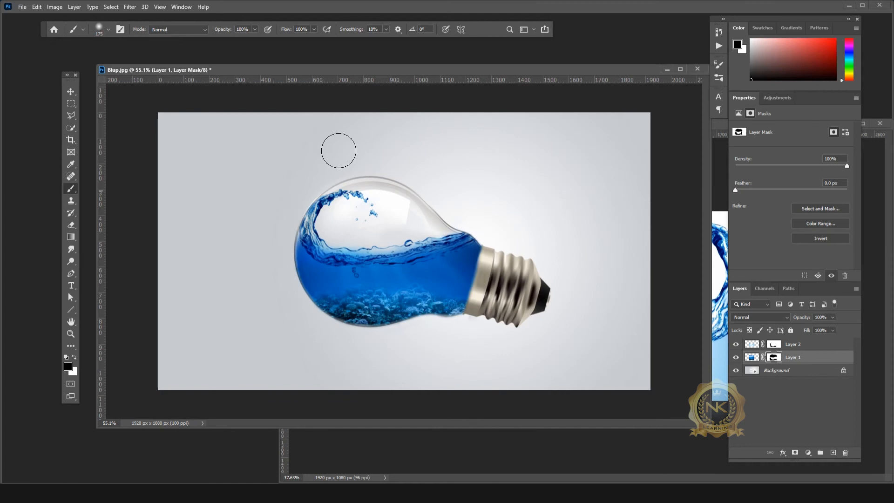
scroll(431, 258, "up", 3)
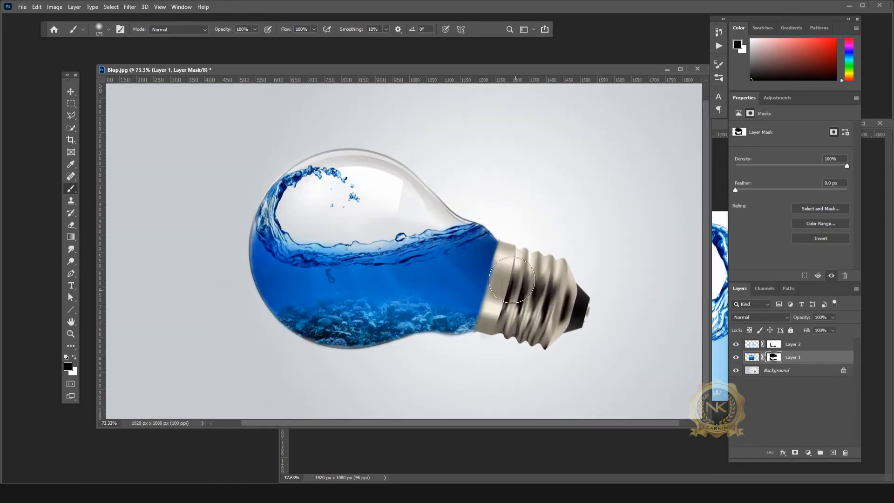
mouse_move(516, 268)
left_mouse_down()
mouse_move(502, 302)
mouse_move(512, 328)
left_mouse_up()
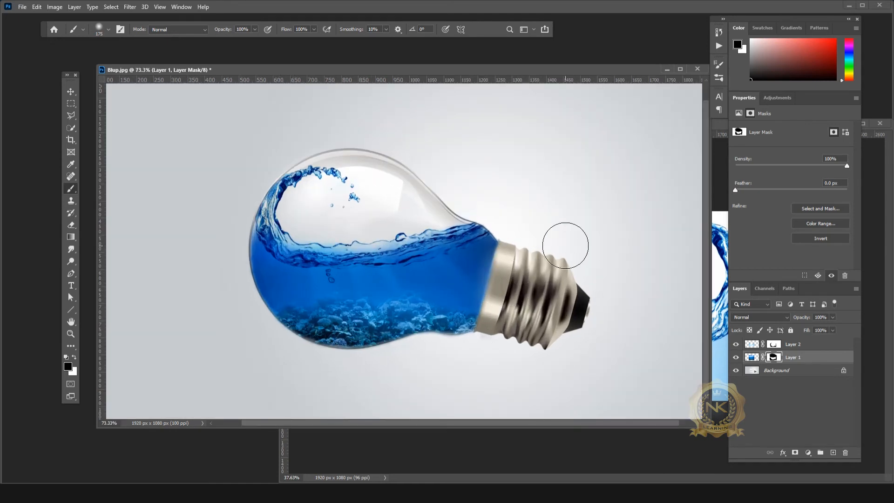
left_click(70, 94)
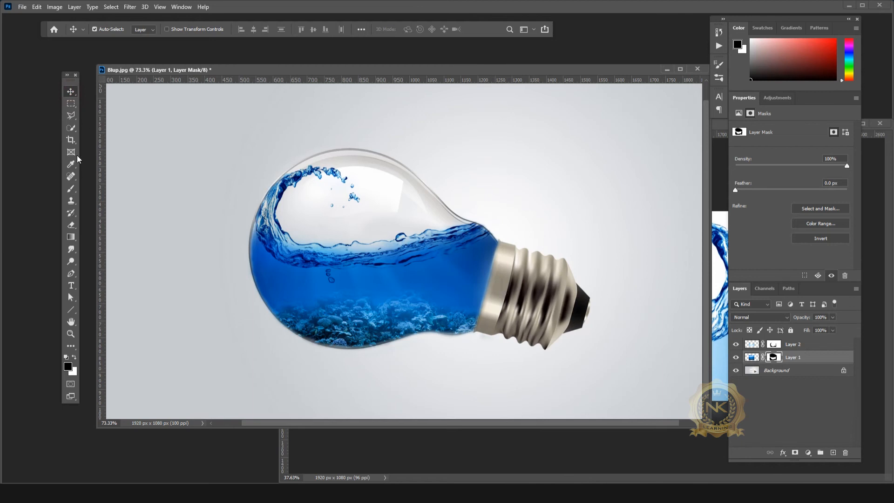
key("b")
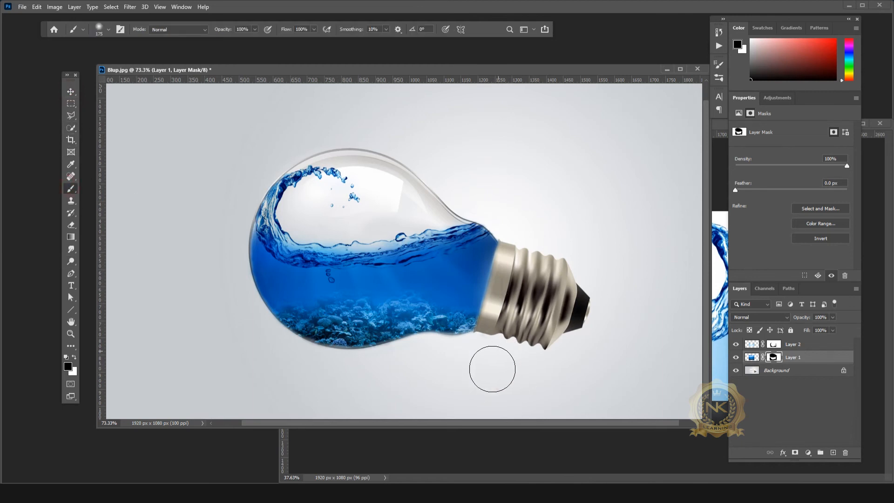
left_click_drag(375, 377, 438, 365)
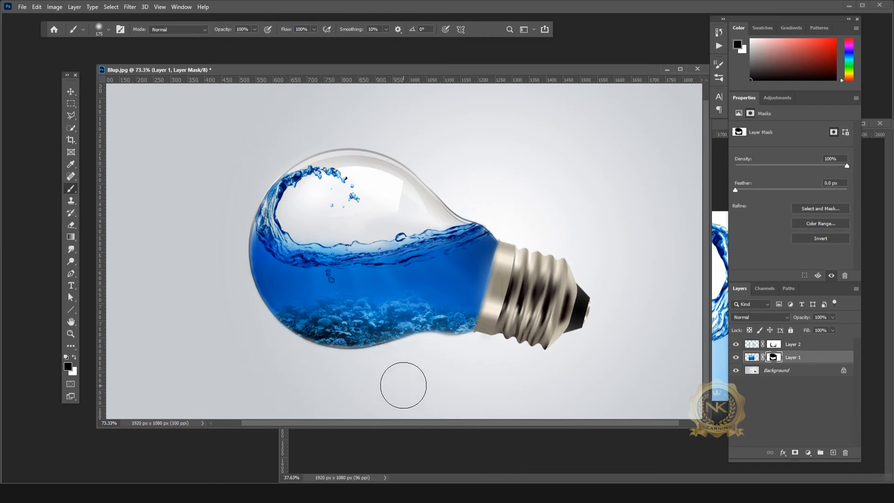
Reduce the brush to 40 px, make the water layer active, and switch to the Move tool.
key("bracketleft")
key("bracketleft")
key("bracketleft")
key("bracketleft")
key("bracketleft")
key("bracketleft")
key("bracketleft")
key("bracketleft")
left_click(804, 345)
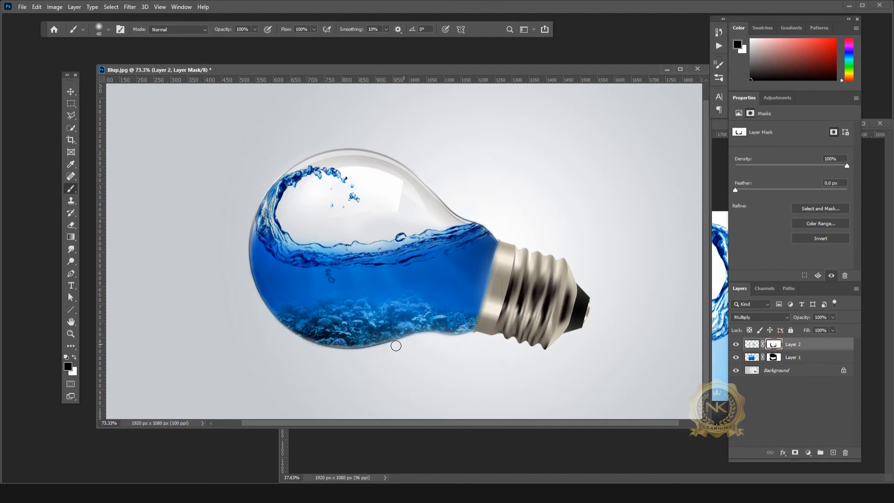
key("v")
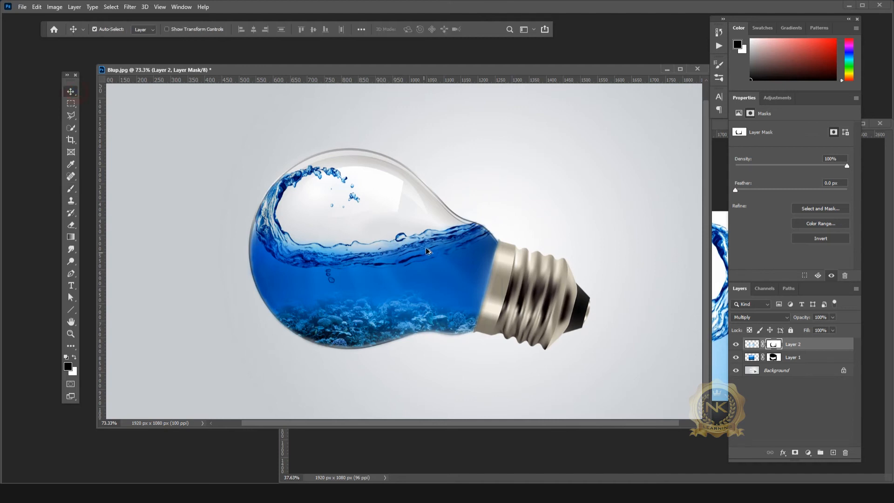
key("ctrl+minus")
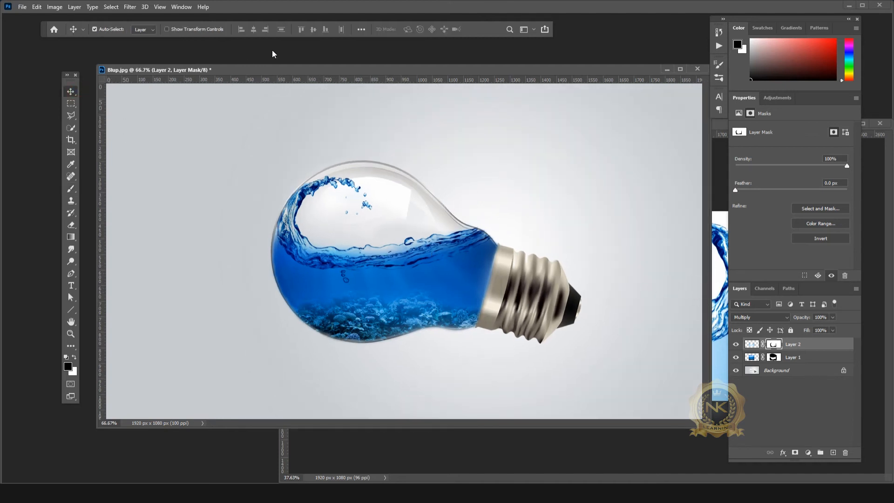
Open the fish image 7228972_preview and float it in its own window.
key("ctrl+o")
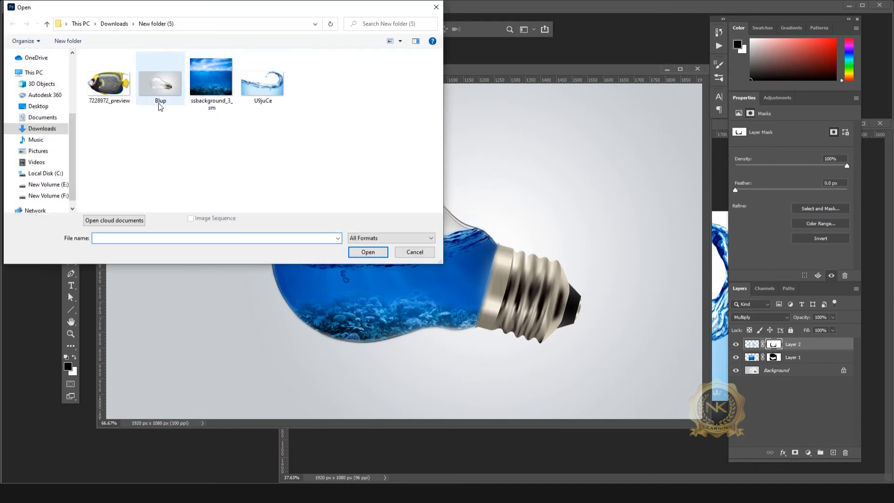
left_click(109, 78)
left_click(370, 253)
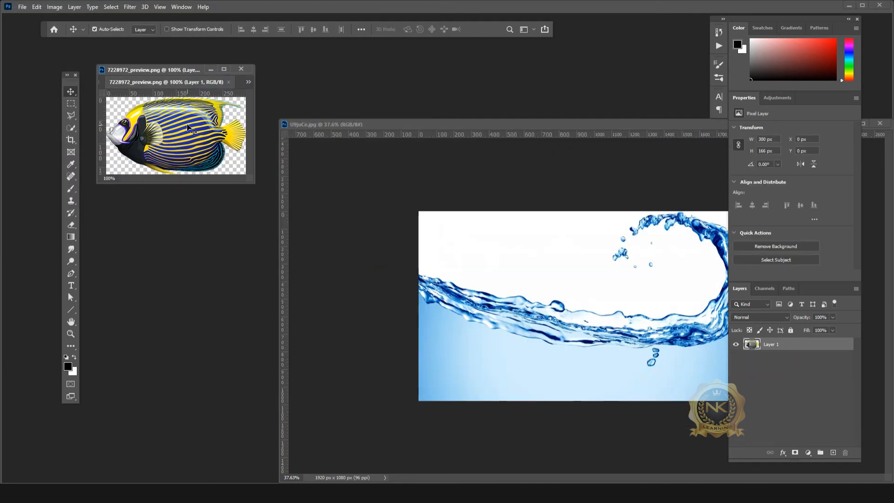
left_click_drag(180, 82, 378, 88)
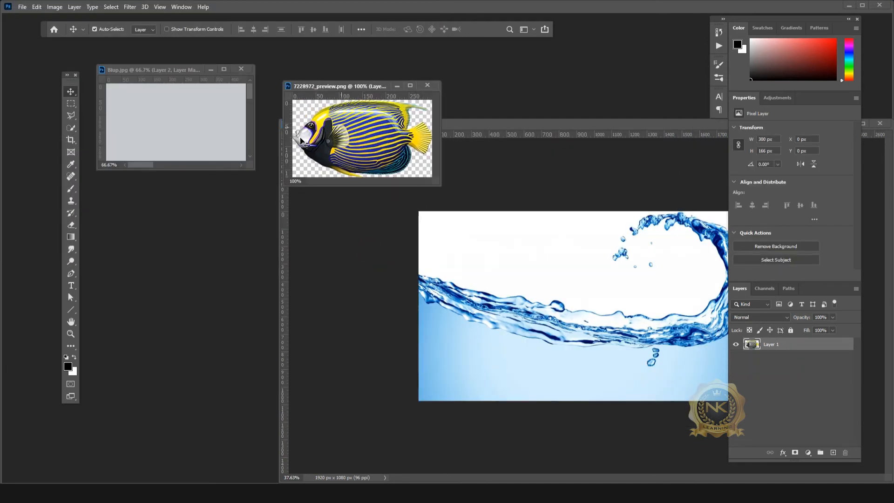
Enlarge the Blup.jpg window and bring the fish image's window in front of it, near its upper edge.
left_click_drag(254, 169, 718, 453)
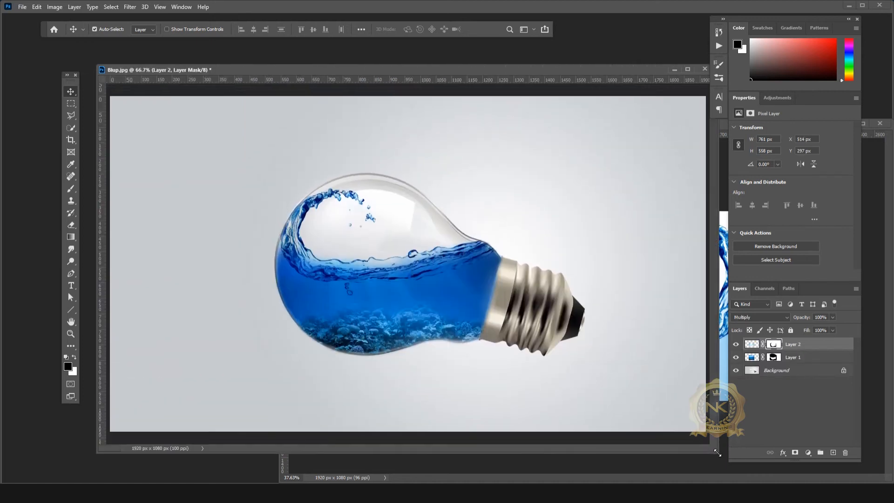
mouse_move(340, 494)
left_click(464, 453)
left_click(365, 135)
mouse_move(339, 493)
left_click(465, 453)
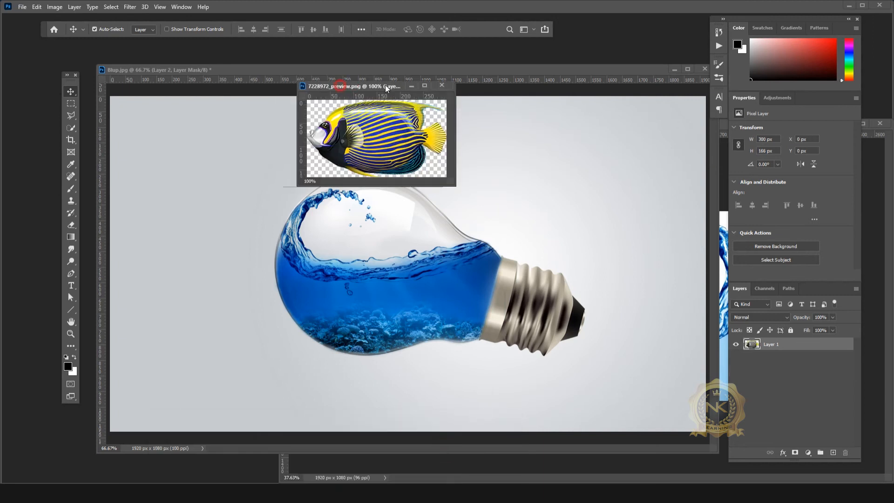
left_click_drag(385, 86, 466, 59)
Place the fish in the bulb's water above the corals and move its layer between Layer 2 and Layer 1.
left_click_drag(479, 103, 384, 316)
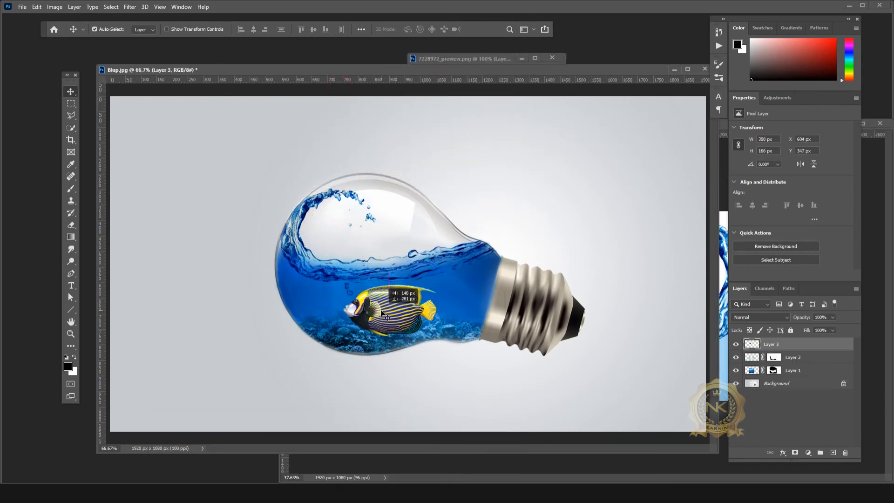
left_click_drag(775, 349, 774, 365)
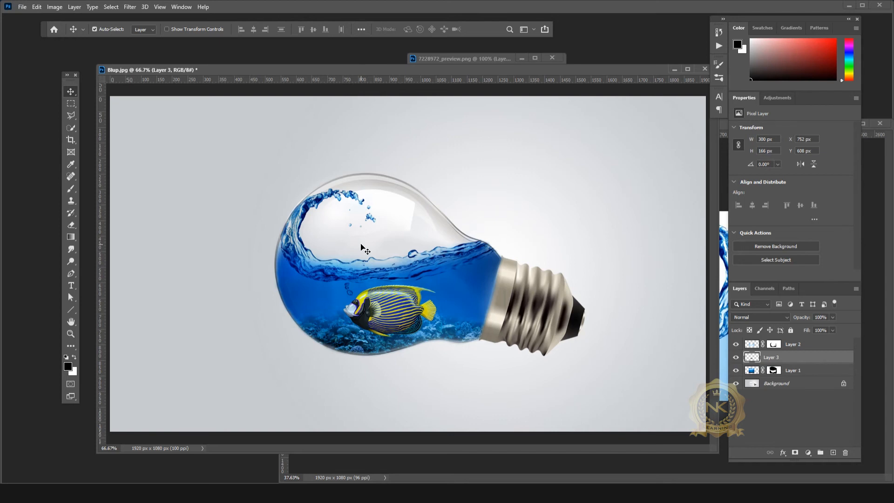
Start a free transform on the fish layer.
key("ctrl+t")
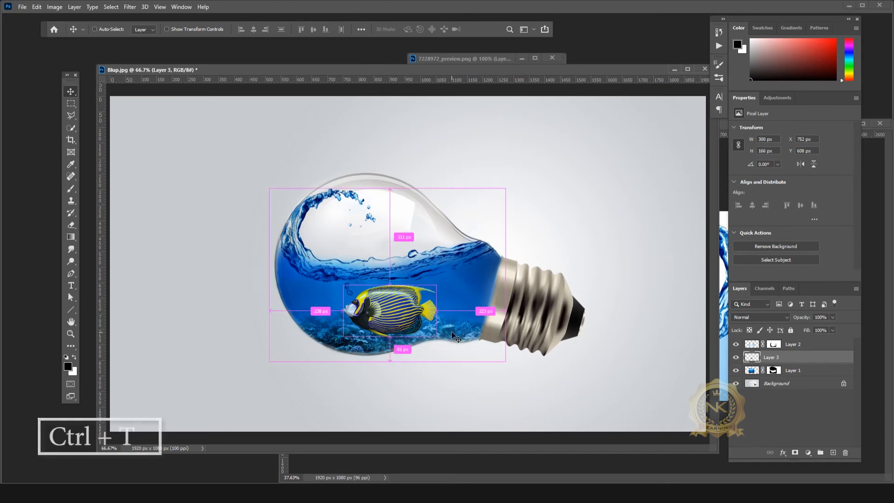
scroll(434, 311, "up", 3)
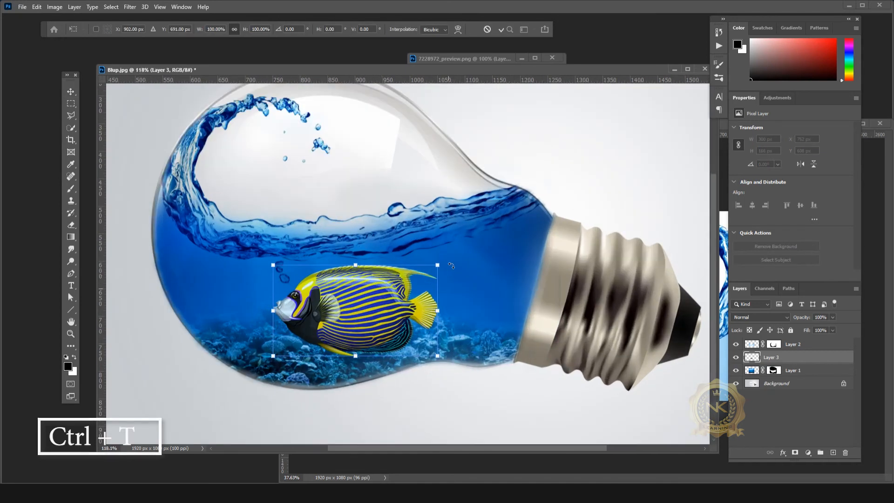
left_click_drag(438, 264, 413, 282)
key("ctrl+z")
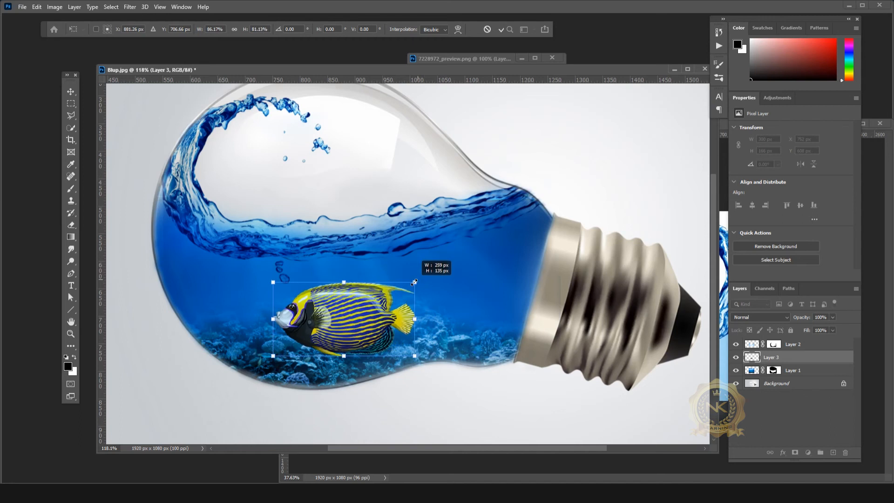
left_click_drag(414, 282, 414, 282)
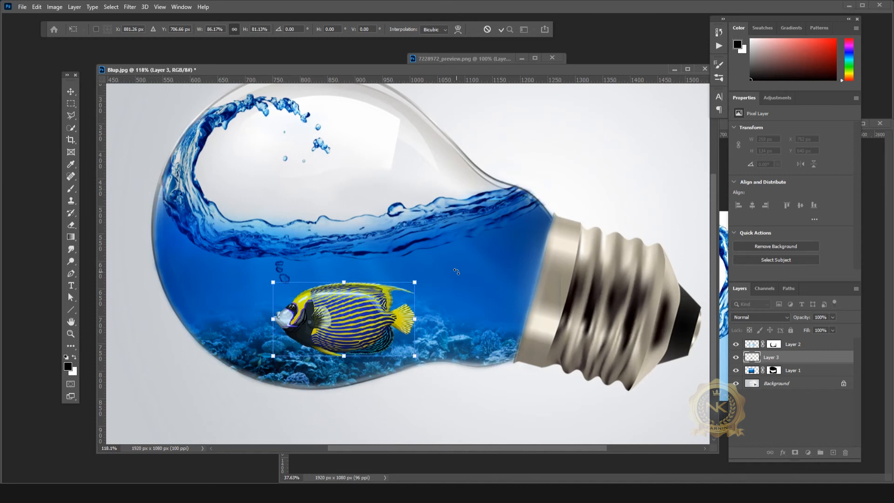
left_click_drag(273, 356, 283, 347)
key("ctrl+z")
key("ctrl+z")
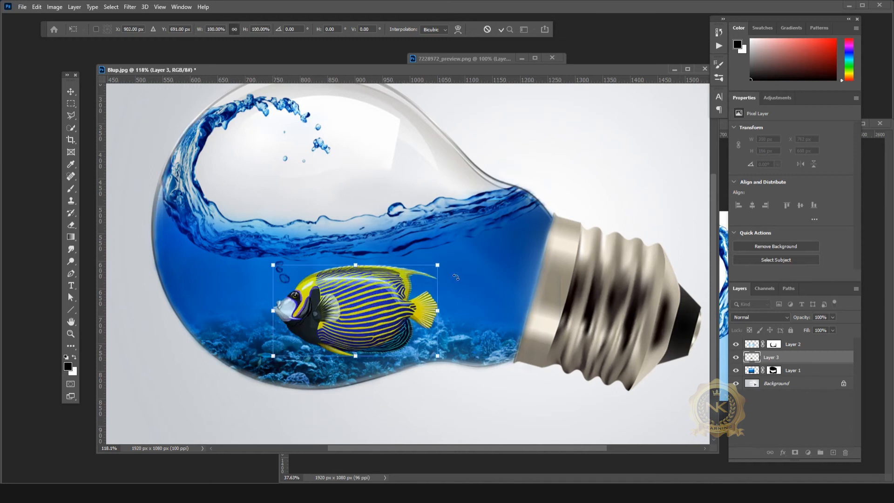
Scale the fish down to 216 × 120 px and place it just above the corals at X 781, Y 608 px.
left_click_drag(438, 264, 388, 291)
left_click_drag(338, 330, 353, 304)
left_click_drag(403, 328, 408, 330)
key("Return")
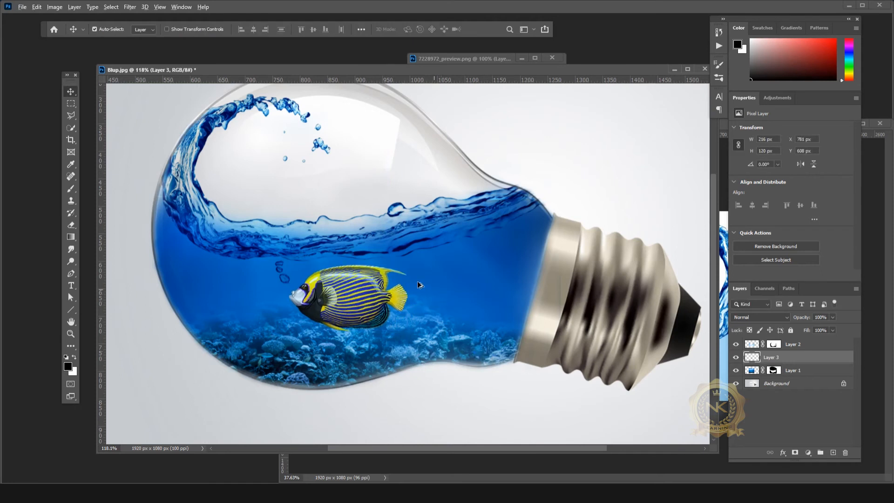
Set the fish layer's opacity to 95%.
scroll(416, 280, "down", 3)
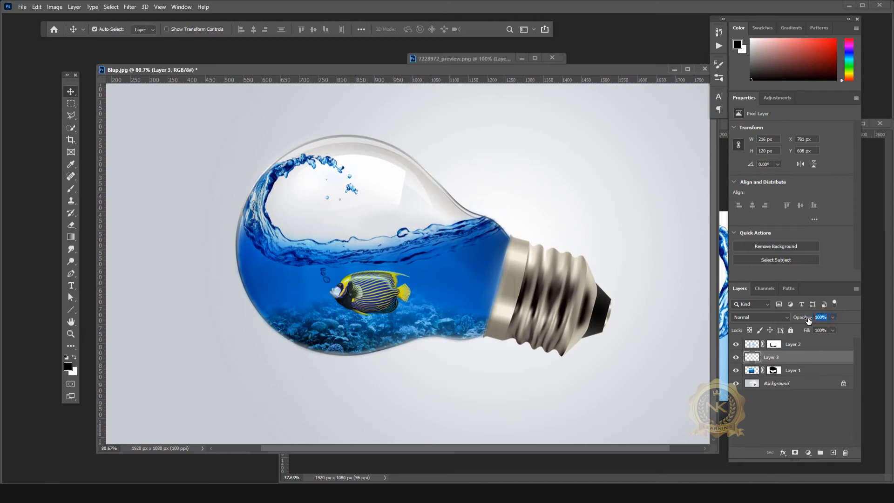
type("90")
key("BackSpace")
type("5")
Compare the bulb with and without the water splash by toggling Layer 2's visibility.
scroll(369, 275, "up", 5)
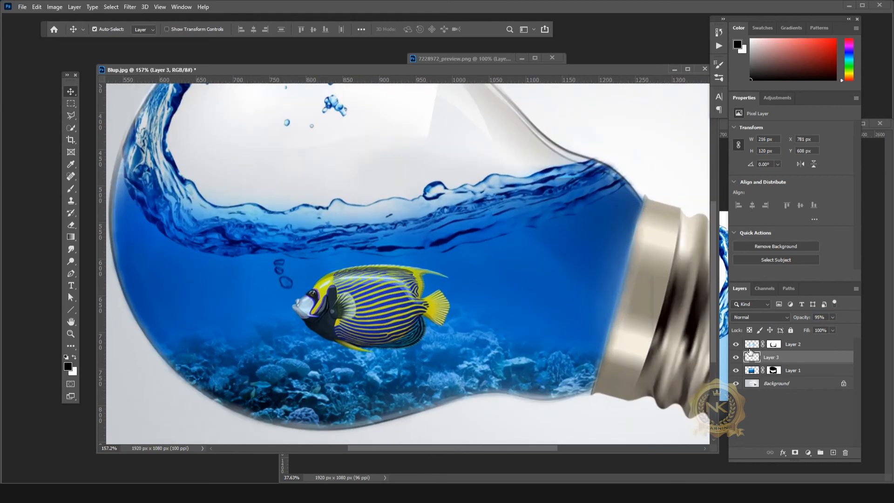
left_click(736, 343)
left_click(735, 344)
left_click(736, 344)
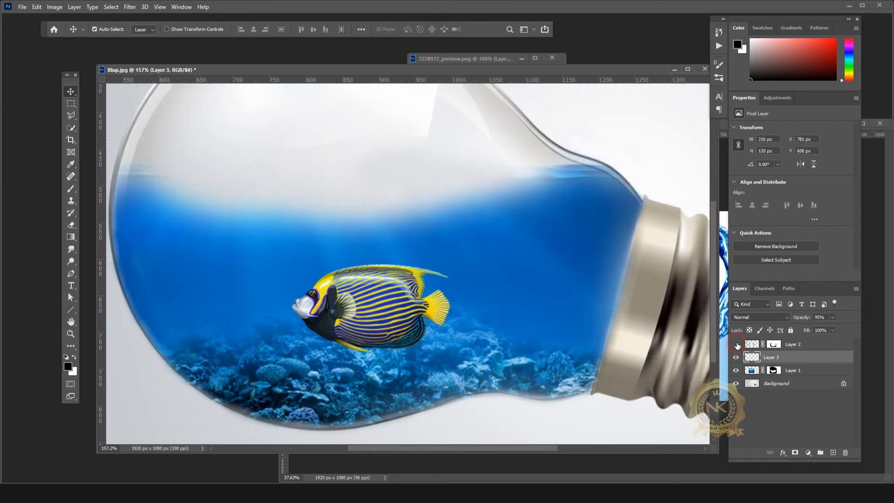
left_click(736, 344)
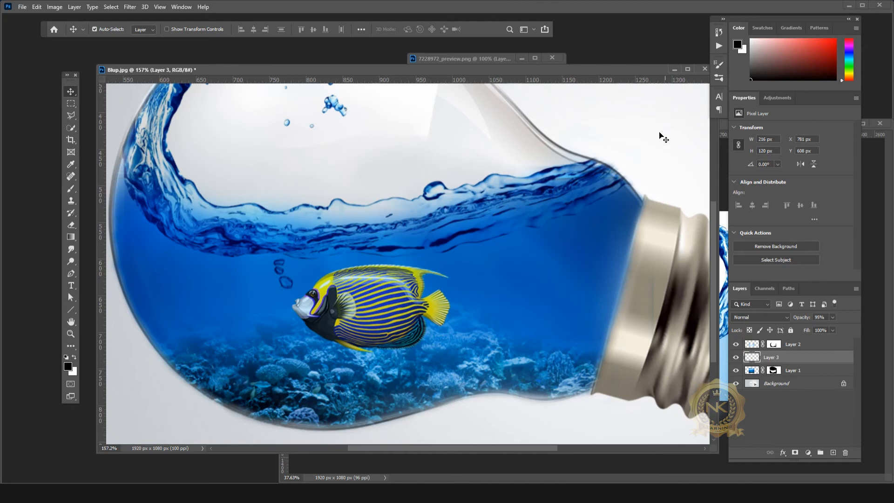
Maximize the Blup.jpg window and check the fish and splash layers by hiding and showing each.
left_click(688, 69)
left_click_drag(363, 178, 453, 250)
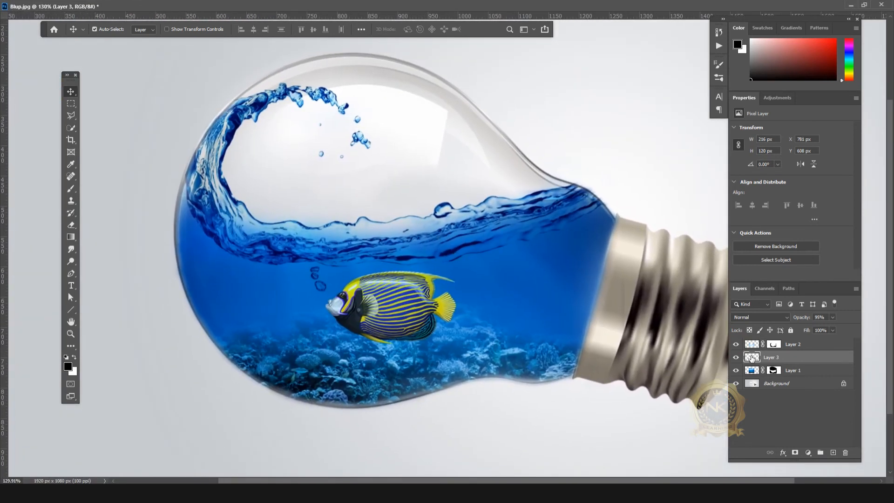
left_click(736, 356)
left_click(736, 356)
left_click(736, 344)
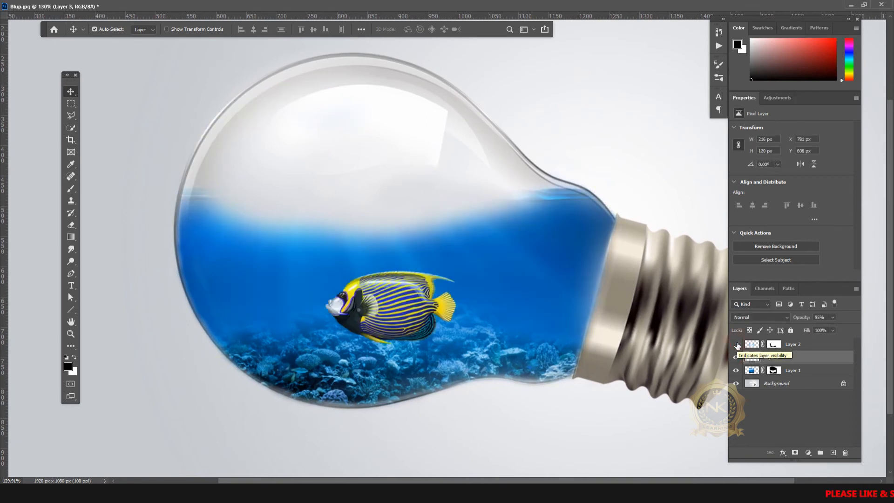
left_click(736, 344)
left_click(736, 344)
left_click(735, 343)
left_click(736, 344)
left_click(736, 344)
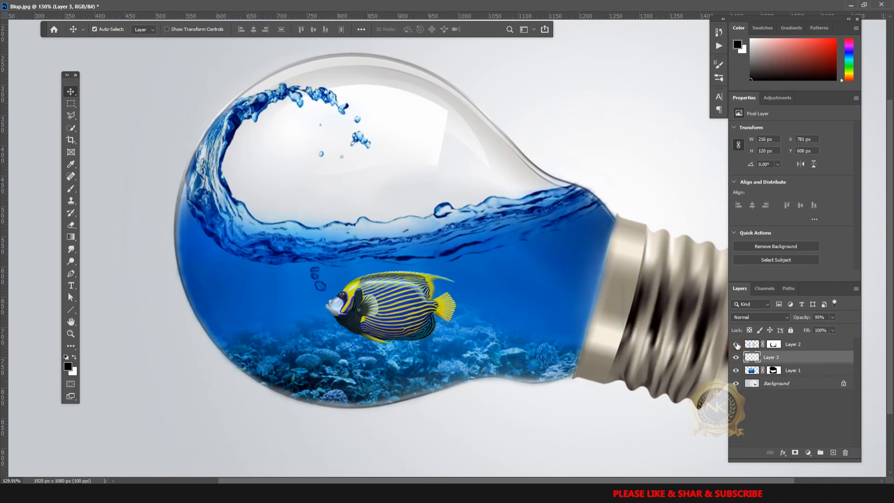
Make Layer 2's mask active with the Move tool and view the whole composition with the panels hidden, then shown again.
left_click(774, 344)
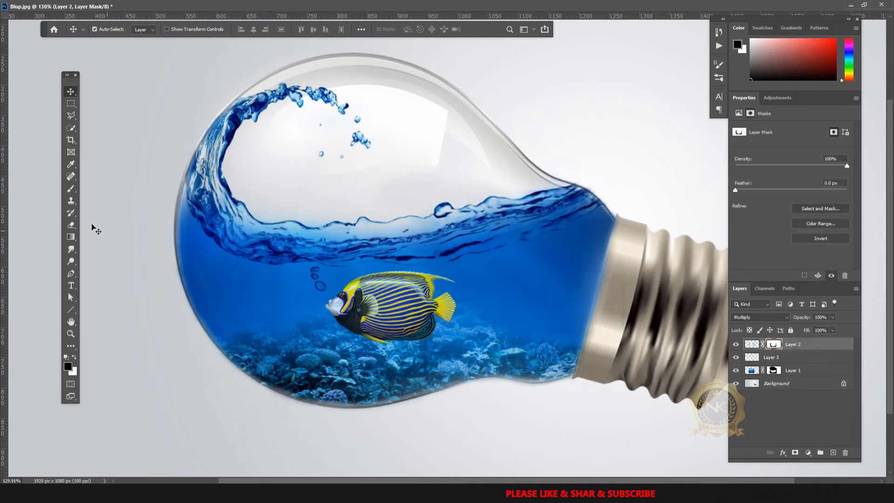
left_click(71, 188)
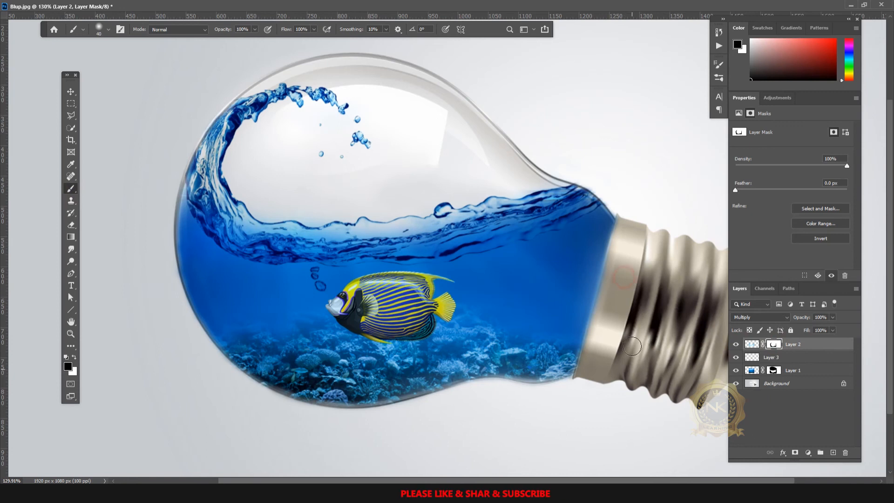
left_click(71, 91)
key("ctrl+0")
scroll(446, 256, "down", 1)
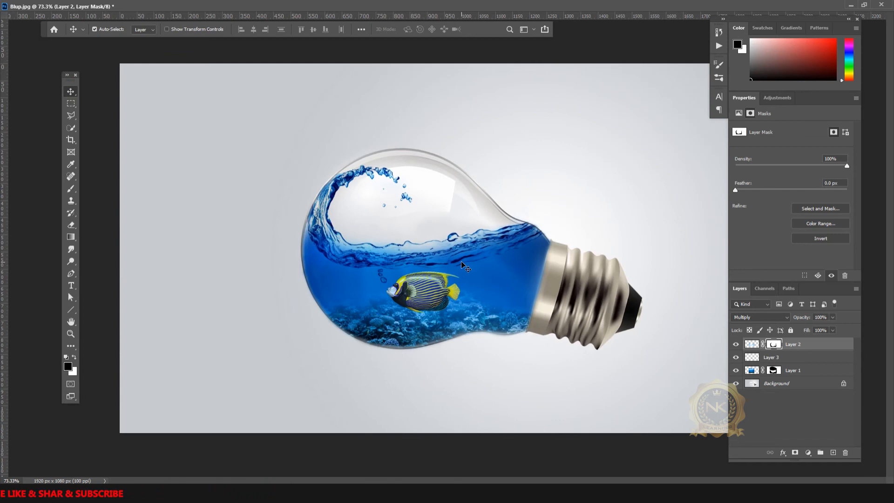
key("Tab")
key("Tab")
scroll(513, 300, "up", 4)
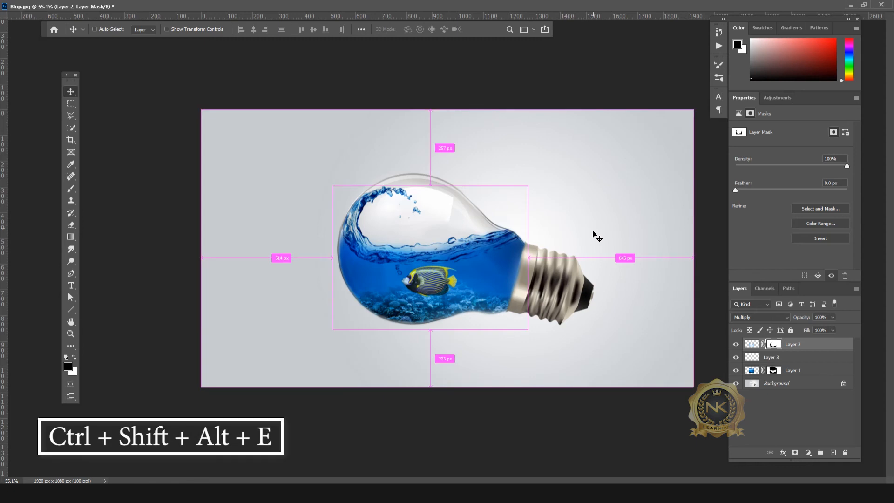
Stamp all visible layers into a new layer on top and flip that layer vertically.
key("ctrl+shift+alt+e")
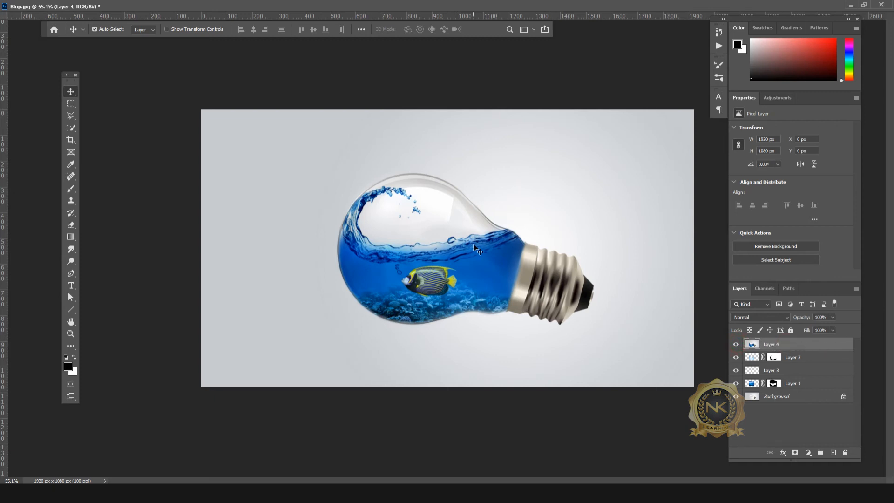
key("ctrl+t")
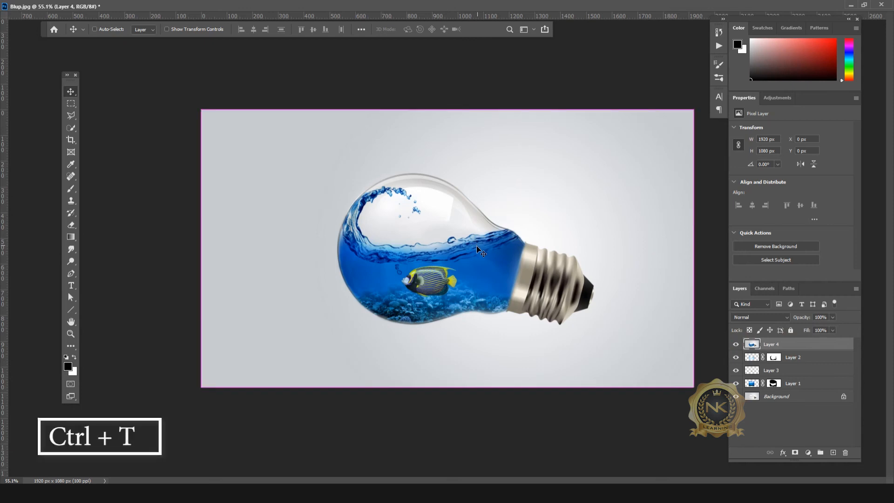
right_click(487, 243)
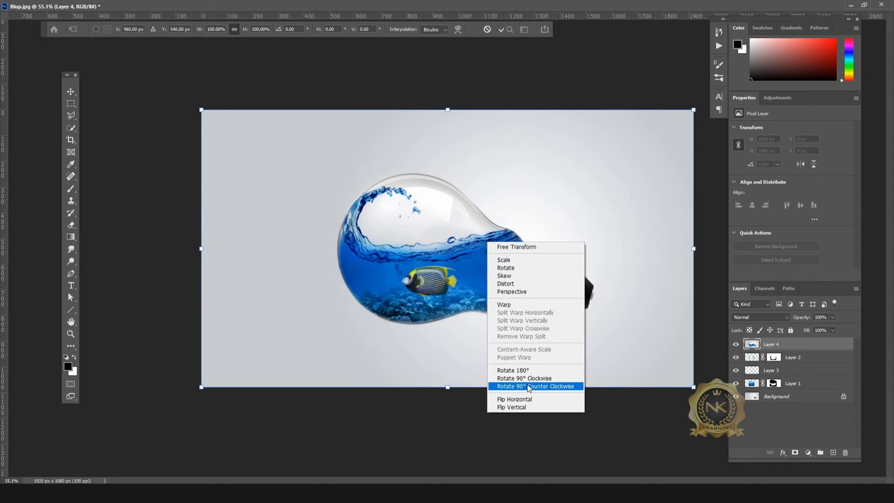
left_click(522, 407)
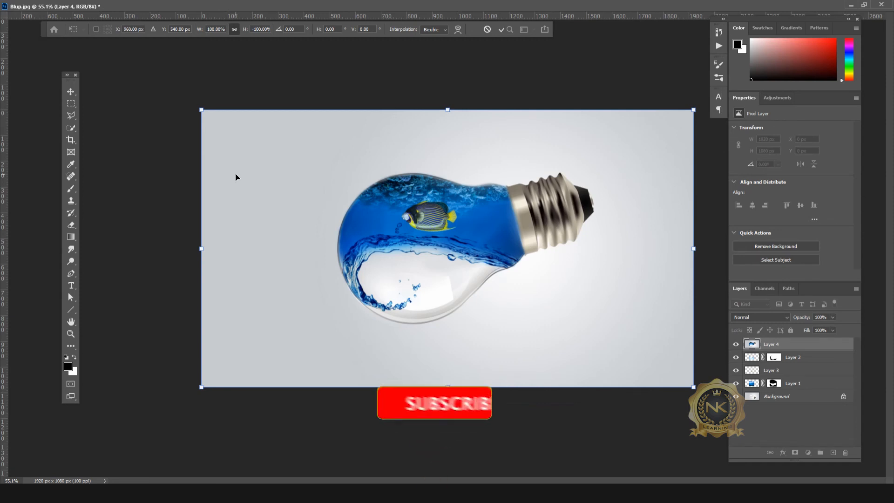
key("Return")
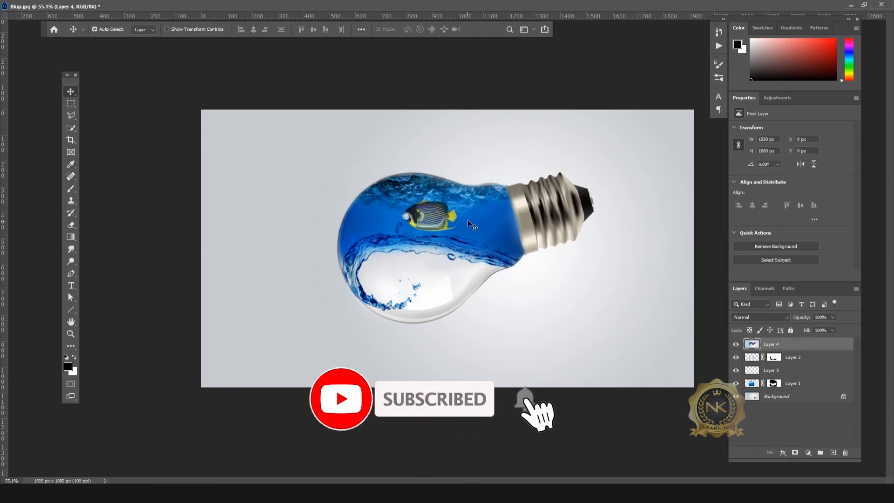
Lower the flipped layer's opacity to 37% and move it straight down beneath the bulb to Y 608 px.
left_click_drag(481, 220, 479, 302)
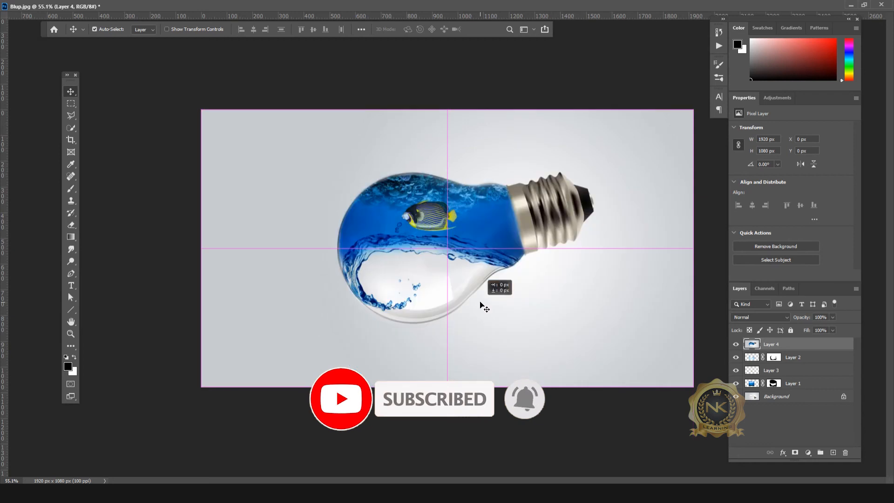
left_click_drag(461, 226, 459, 353)
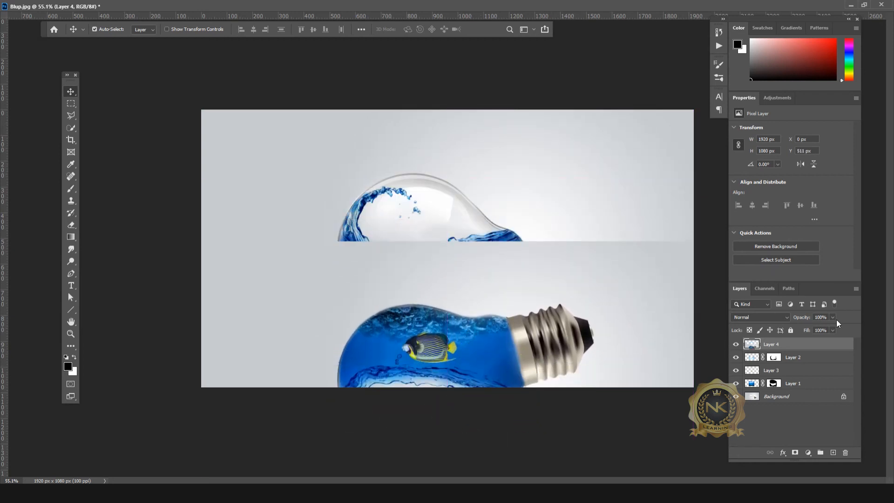
left_click_drag(810, 327, 806, 327)
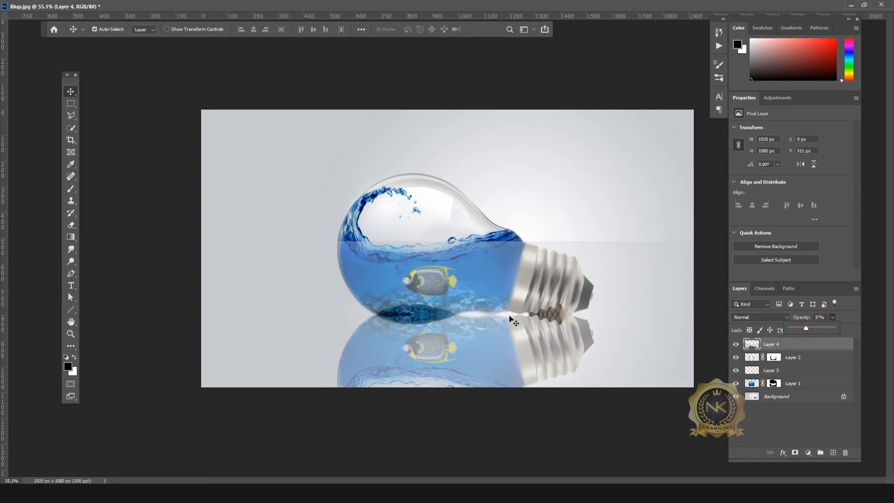
left_click_drag(497, 321, 498, 339)
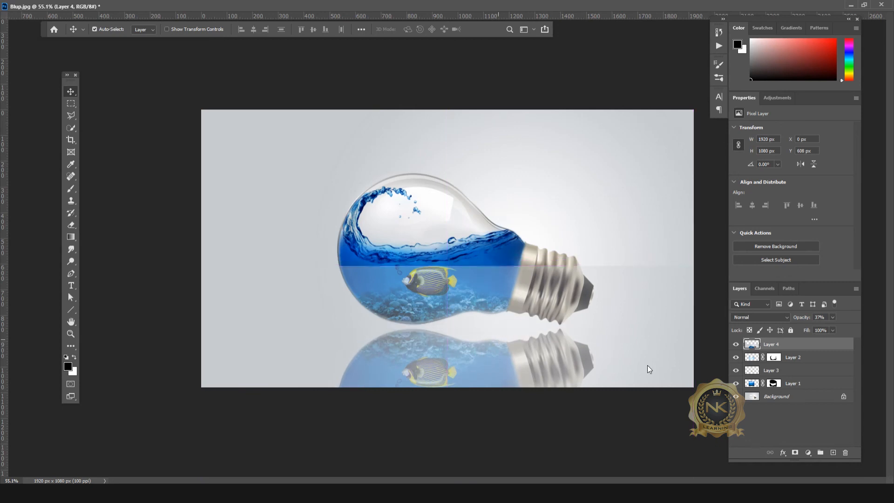
Nudge the reflection layer up to Y 589 px so it meets the bulb's underside, and set its opacity to 20%.
key("Up")
key("Up")
key("Up")
key("Up")
key("Up")
key("Up")
key("Up")
key("Up")
key("Up")
key("Up")
key("Up")
key("Up")
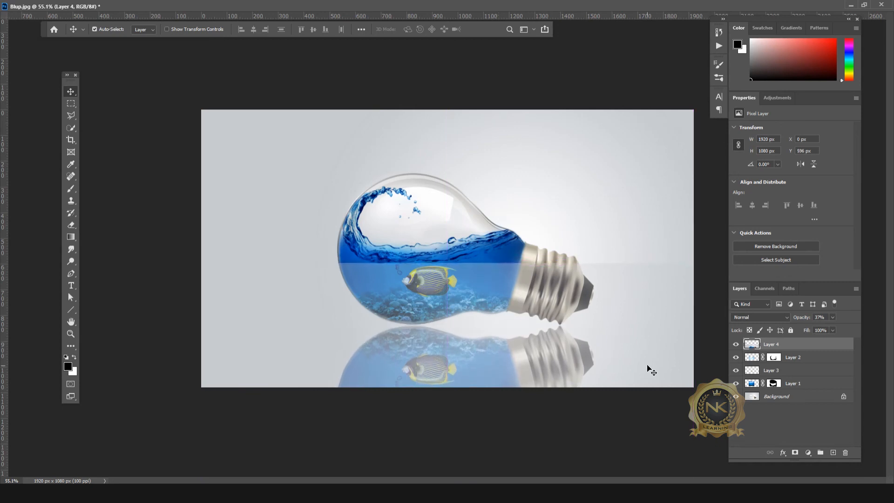
key("Up")
key("Up")
key("Up")
key("Up")
key("Up")
key("Up")
key("Up")
key("Up")
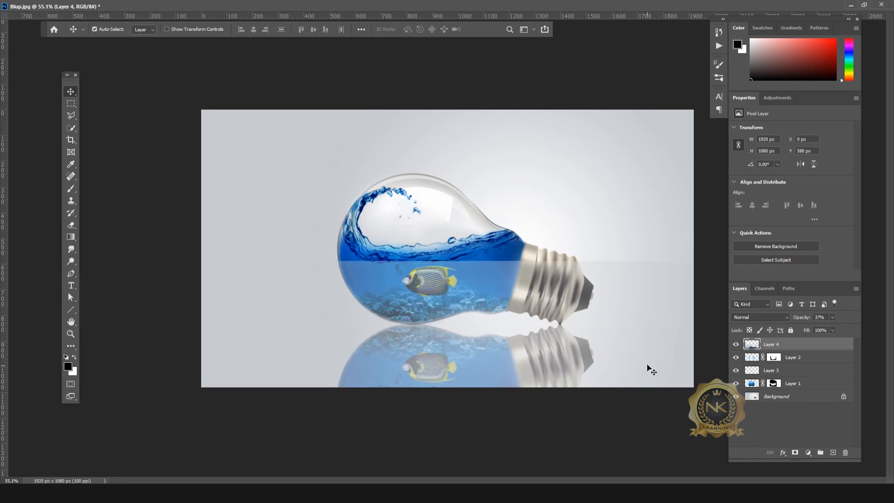
key("Down")
type("20")
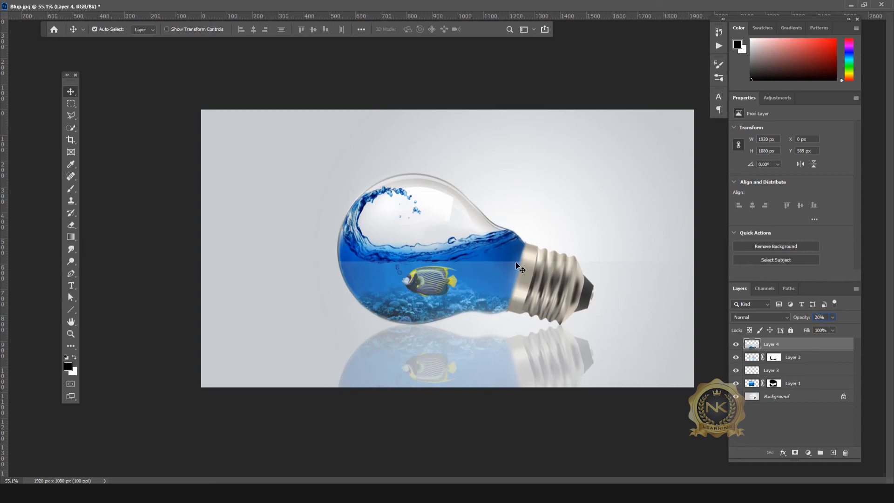
Erase the upper part of the reflection layer that overlaps the bulb and background, using a 400 px eraser.
left_click(71, 226)
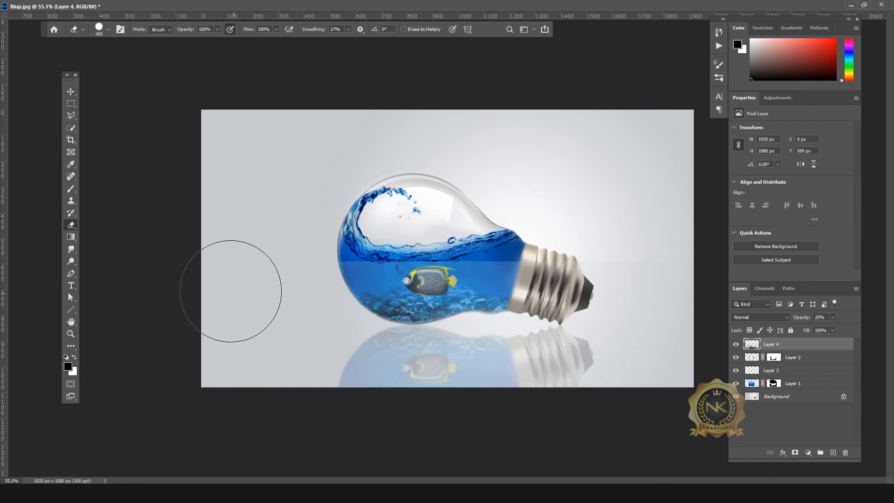
mouse_move(432, 264)
left_mouse_down()
mouse_move(554, 260)
mouse_move(614, 221)
mouse_move(553, 271)
left_mouse_up()
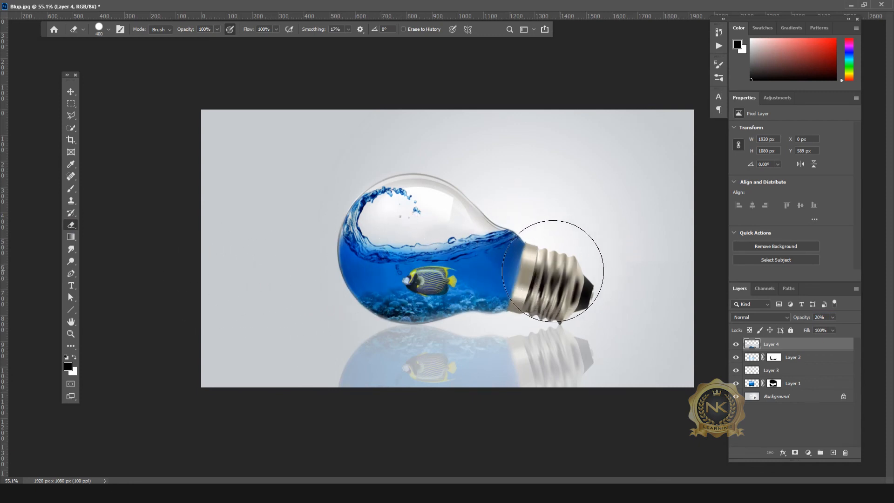
left_click(544, 274)
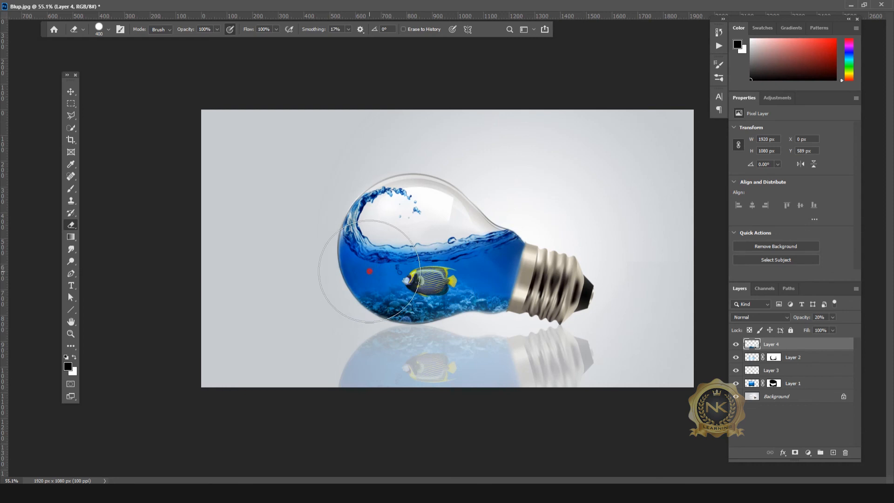
left_click(621, 203)
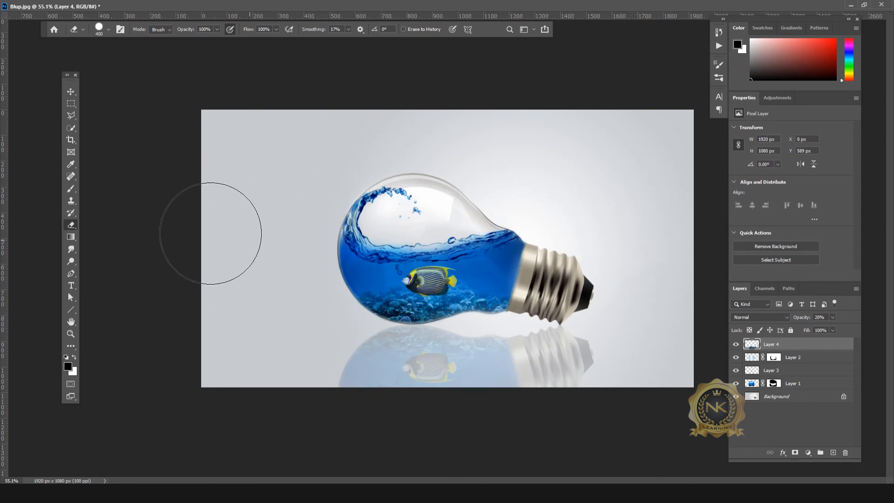
left_click(660, 173)
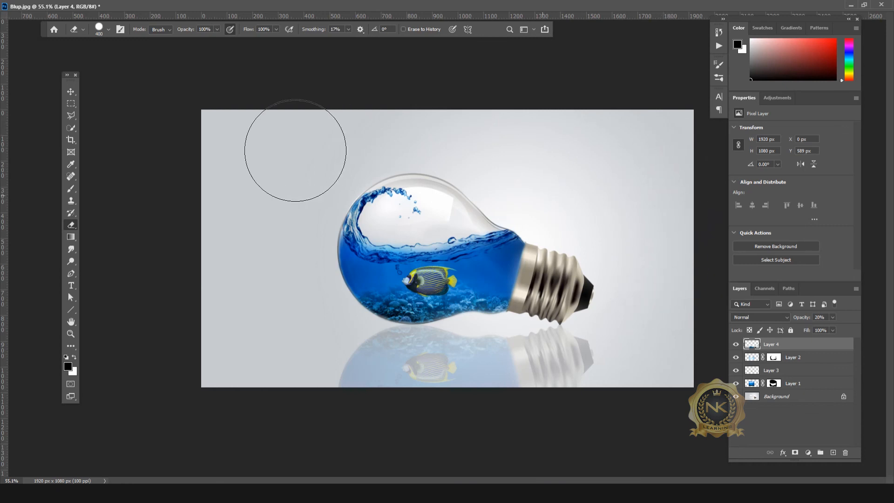
left_click(561, 195)
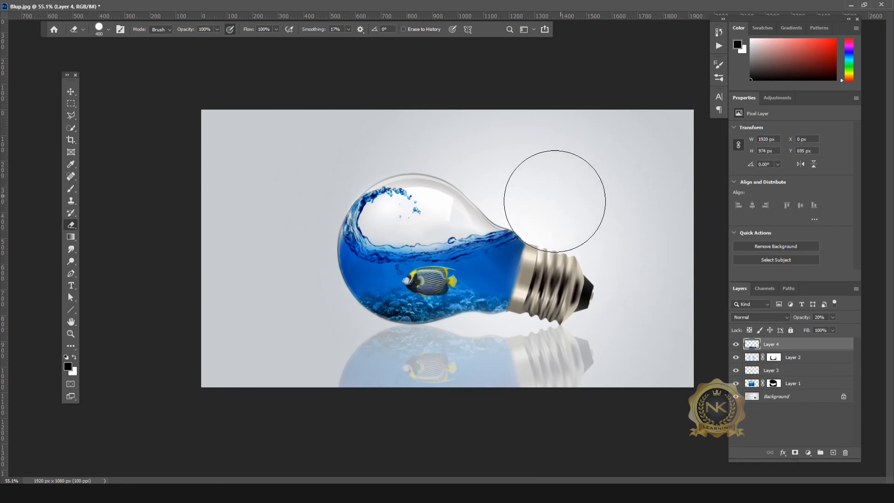
left_click(65, 92)
scroll(472, 257, "down", 4)
scroll(480, 255, "up", 5)
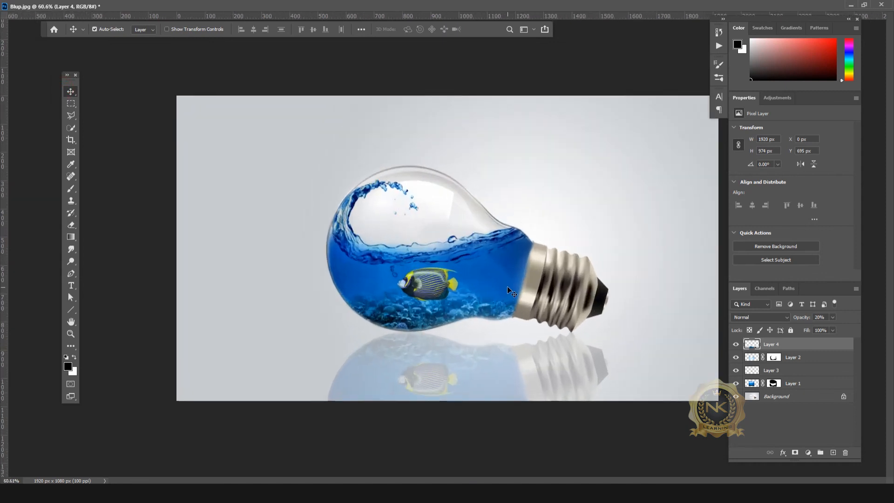
scroll(539, 288, "up", 3)
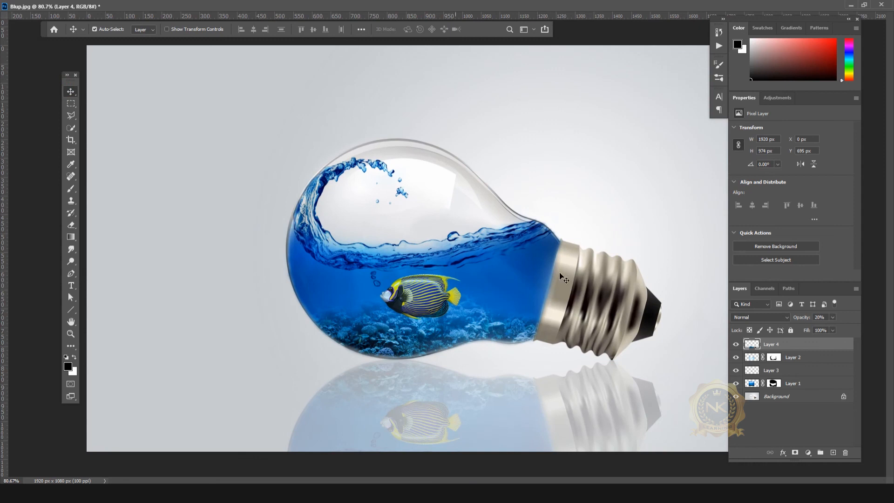
scroll(577, 267, "down", 3)
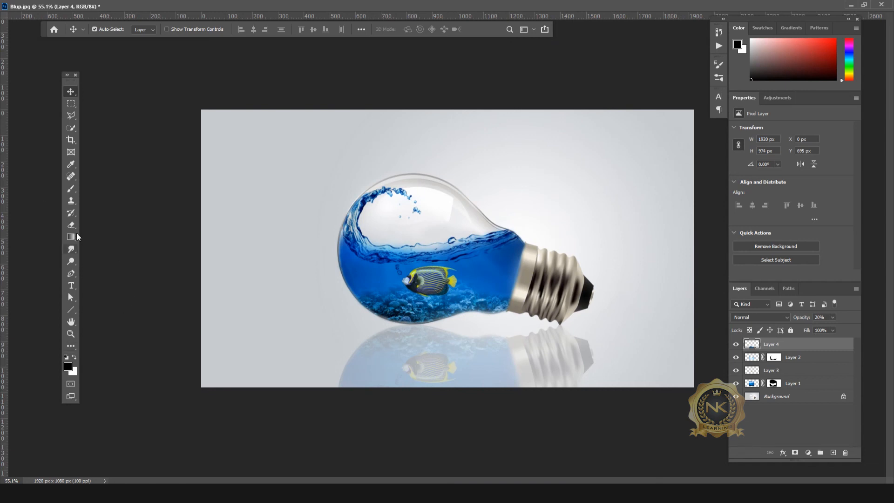
Add a new layer on top and paint a single large soft black spot with the Brush at the bulb's upper-left edge.
left_click(833, 452)
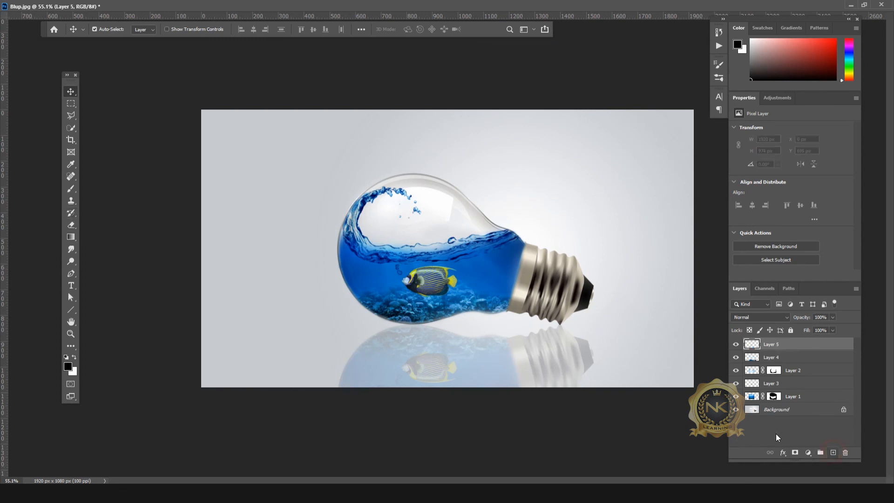
left_click(71, 189)
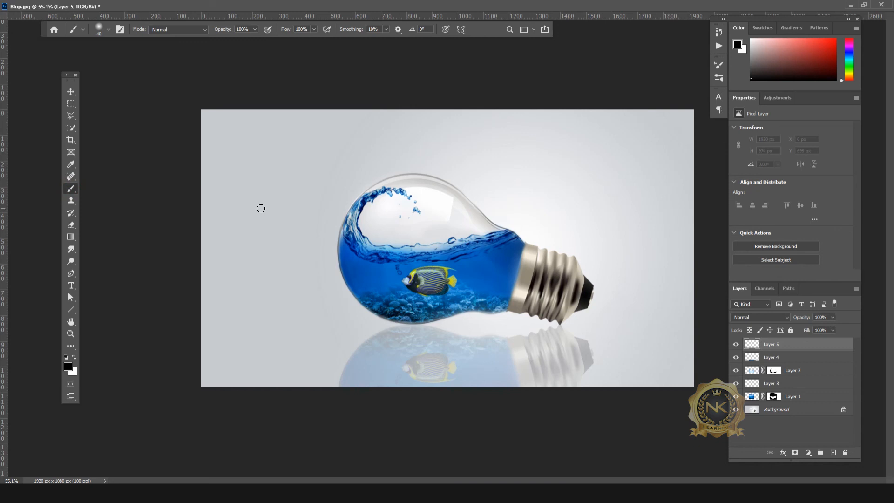
key("bracketright")
key("bracketright")
key("bracketright")
key("bracketright")
key("bracketright")
key("bracketright")
key("bracketright")
key("bracketright")
key("bracketleft")
key("bracketleft")
key("bracketright")
left_click(336, 196)
Squash the black spot into a flat 333 × 70 px shadow and move it under the glass bulb at X 627, Y 798 px.
left_click(71, 91)
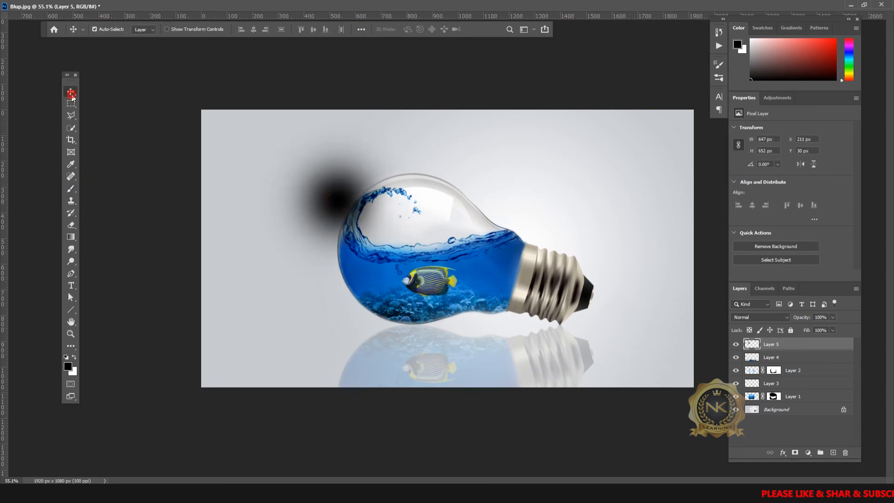
left_click_drag(400, 231, 401, 231)
key("ctrl+t")
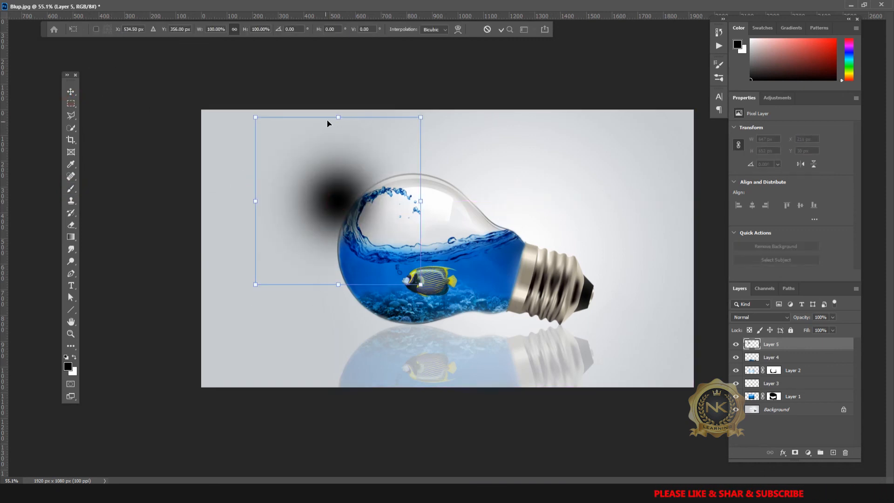
left_click_drag(339, 116, 339, 263)
left_click_drag(255, 274, 284, 273)
left_click_drag(352, 263, 411, 322)
key("Return")
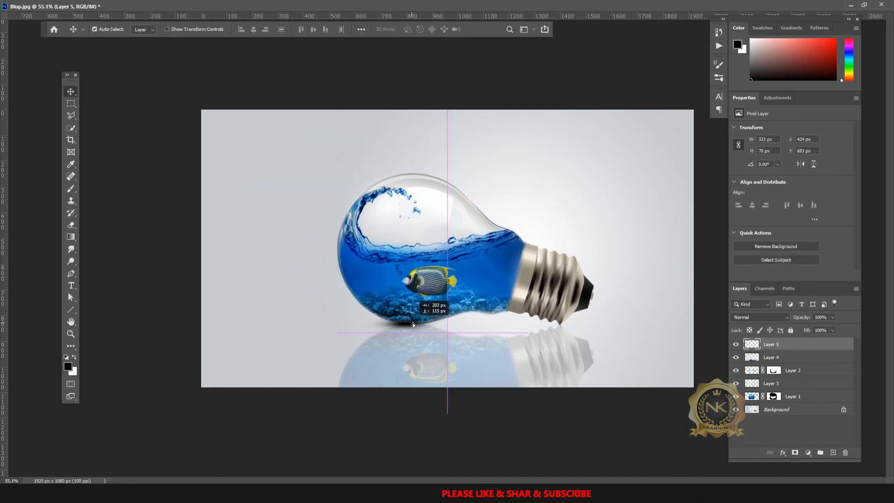
Place the shadow layer directly above the Background and stretch the shadow to 603 × 71 px at X 506, Y 801 px.
left_click_drag(800, 359, 789, 396)
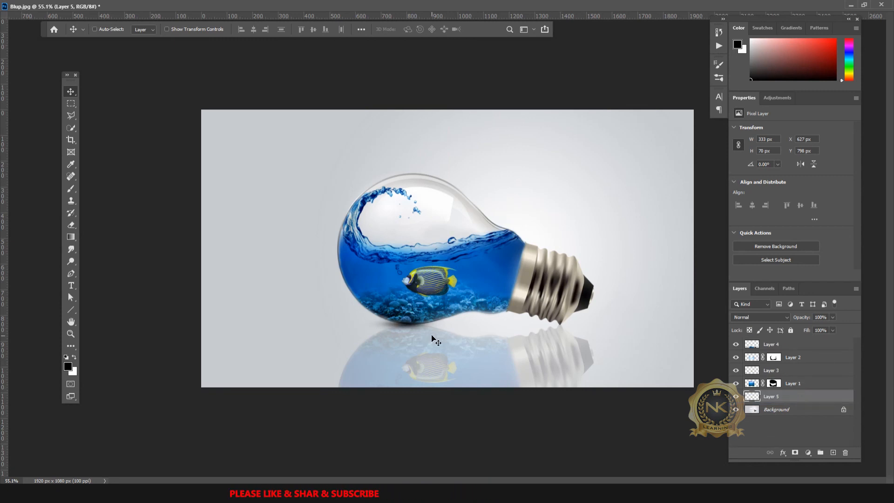
key("ctrl+t")
scroll(447, 366, "up", 5)
left_click_drag(447, 369, 476, 369)
left_click_drag(308, 368, 302, 359)
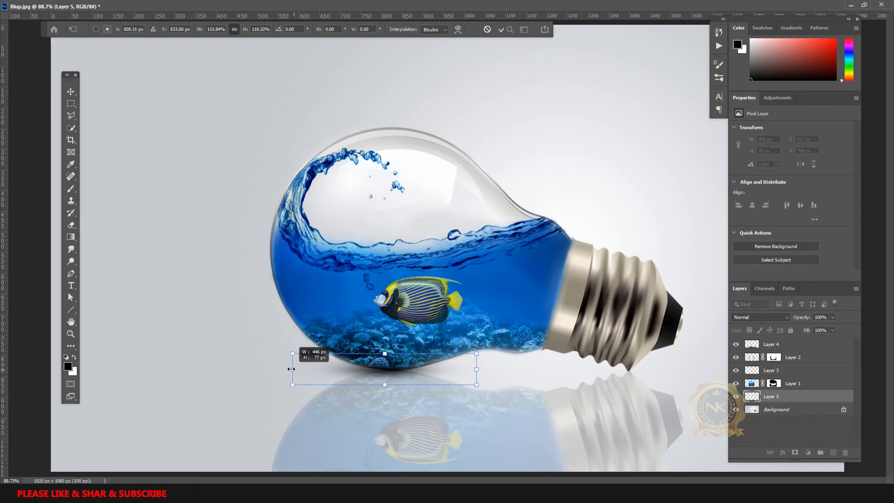
left_click_drag(386, 354, 386, 359)
left_click_drag(457, 372, 509, 370)
left_click_drag(384, 359, 384, 356)
key("Return")
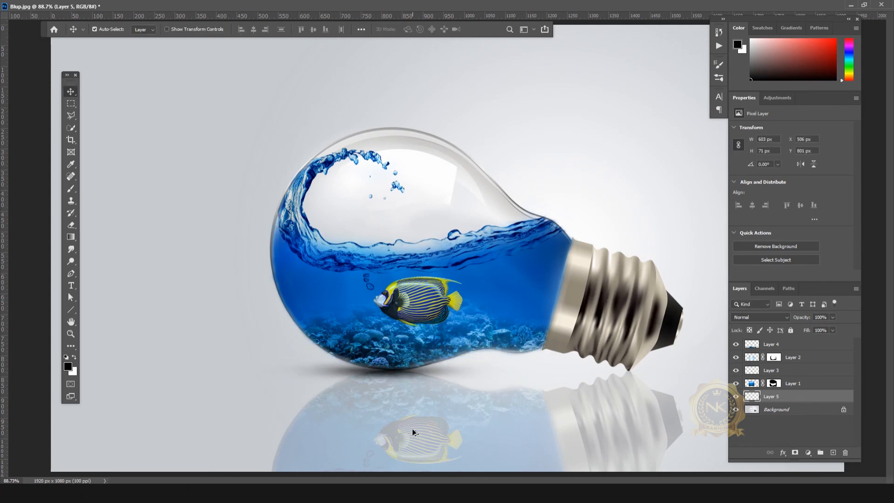
scroll(450, 231, "down", 2)
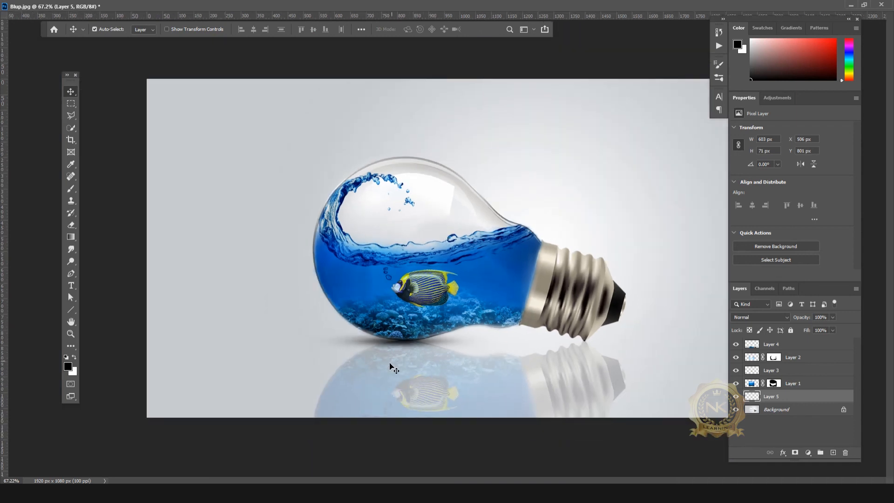
left_click(403, 349)
key("ctrl+t")
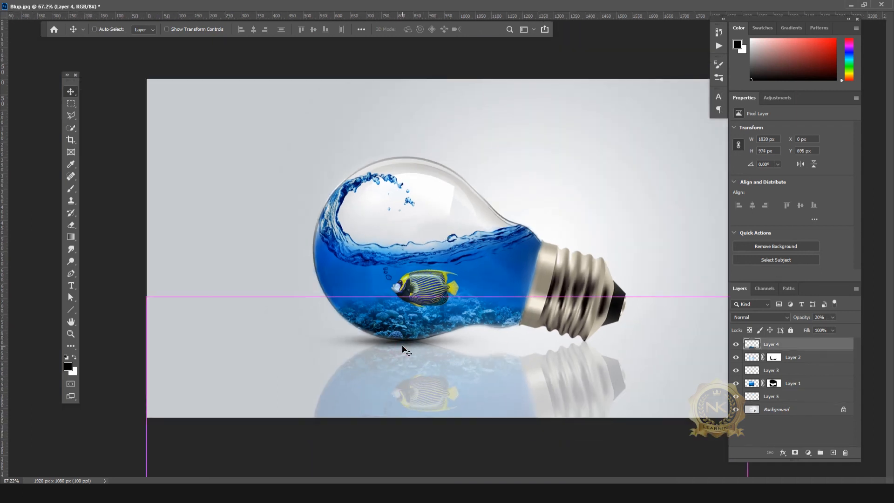
key("Return")
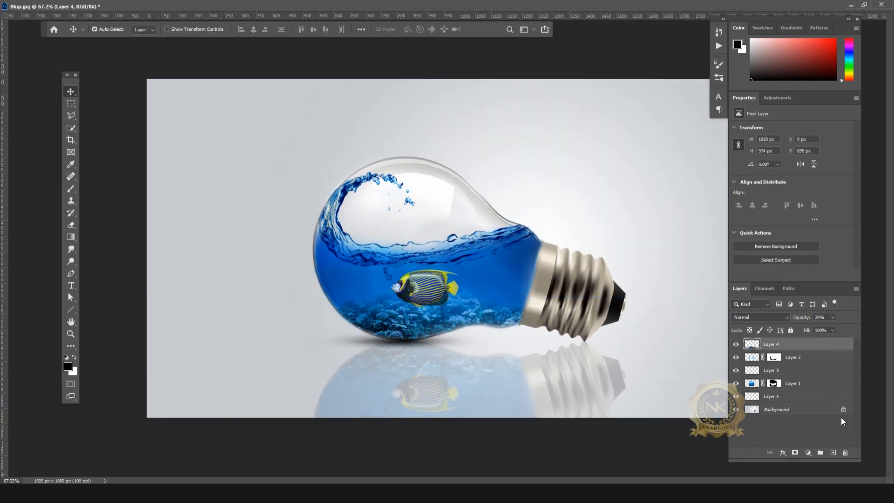
Scale the shadow on Layer 5 proportionally to 93.72%, making it 565 × 67 px.
left_click(769, 398)
key("ctrl+t")
left_click_drag(405, 333, 404, 331)
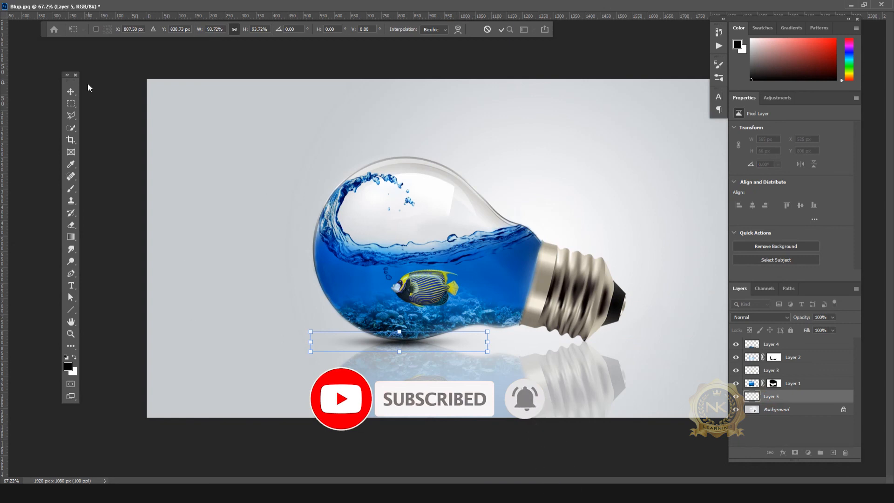
left_click(71, 91)
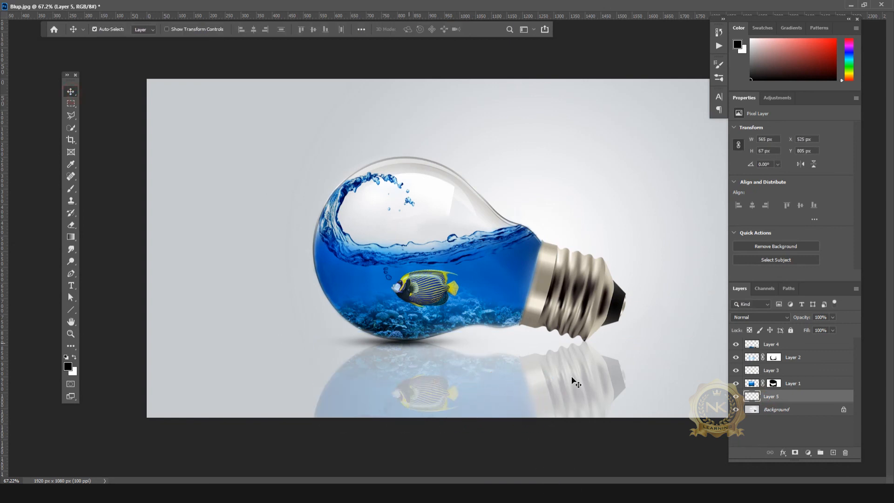
Nudge the shadow up to Y 802 px and set its layer opacity to 60%.
key("Up")
key("Up")
key("Up")
key("Up")
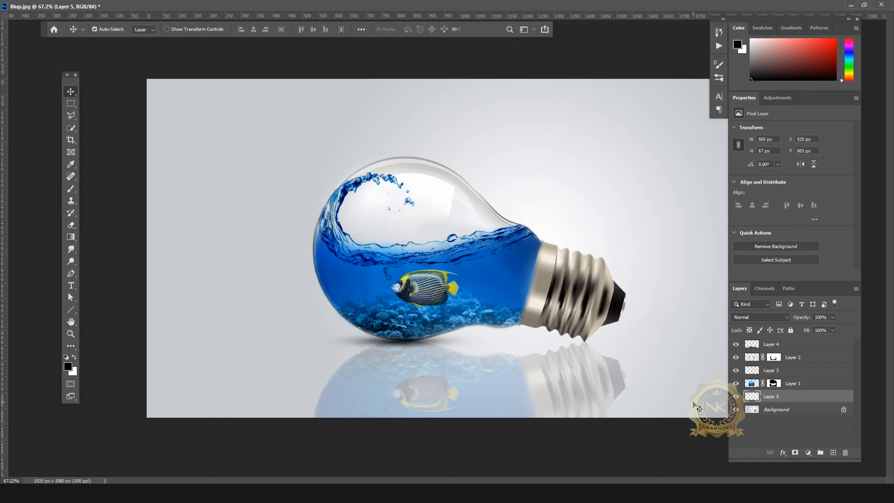
key("Up")
key("Up")
key("6")
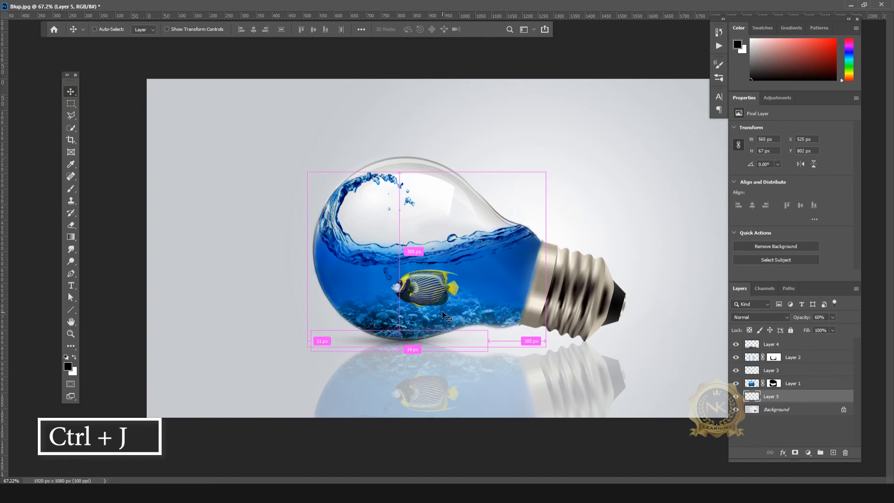
Duplicate the shadow layer, move the copy beneath the bulb's screw base and narrow it to 66.57% width.
key("ctrl+j")
key("ctrl+t")
left_click_drag(421, 344, 602, 344)
left_click_drag(668, 341, 644, 340)
left_click_drag(493, 341, 526, 341)
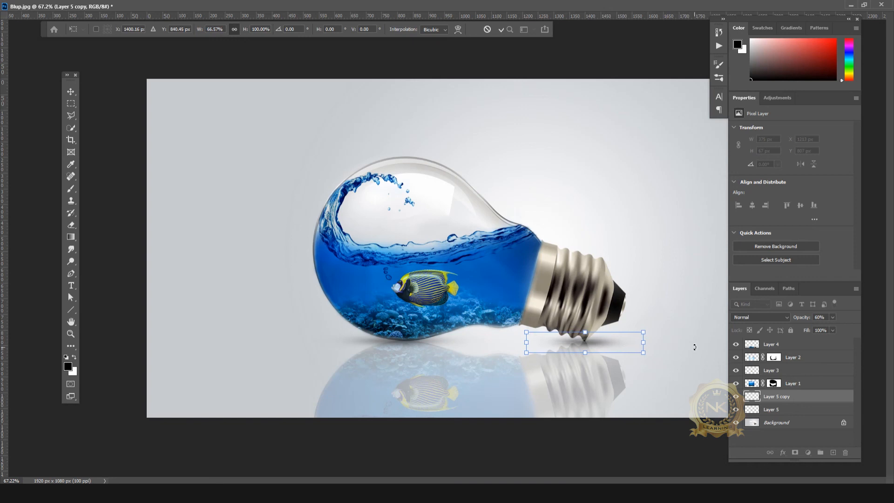
left_click(719, 350)
Toggle the visibility of the upper layers to check the reflection, and erase more of the upper part of Layer 4.
left_click(736, 344)
left_click(736, 344)
left_click(736, 357)
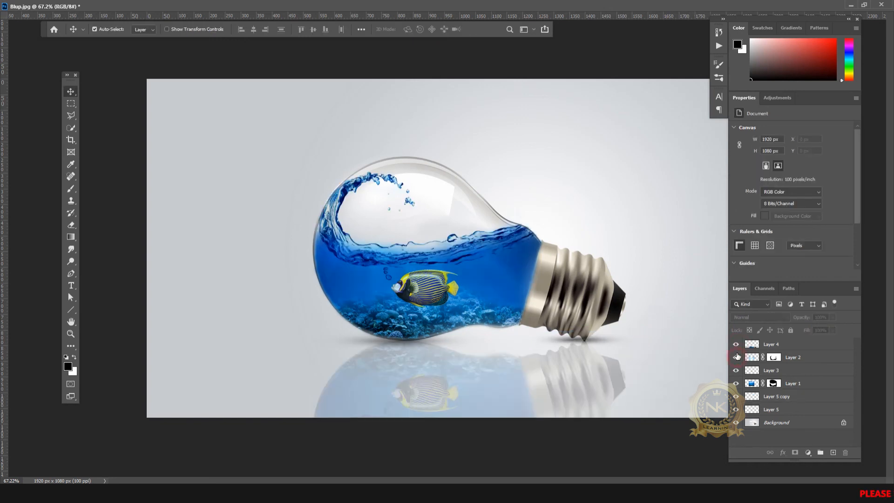
left_click(736, 345)
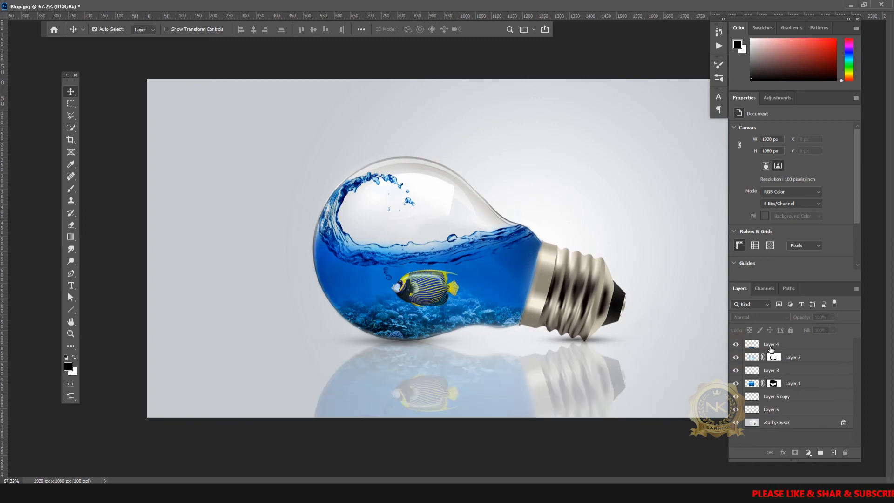
left_click(780, 349)
left_click(70, 224)
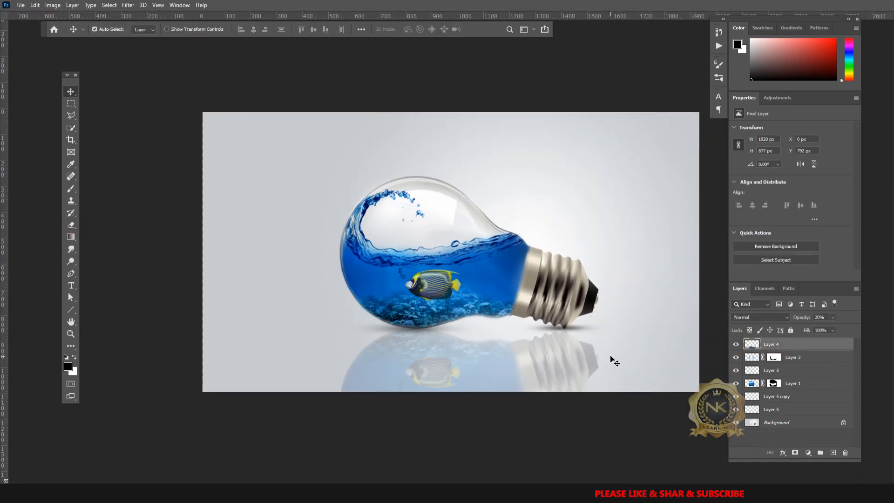
View the finished composition in full-screen mode, fitted to the screen.
key("f")
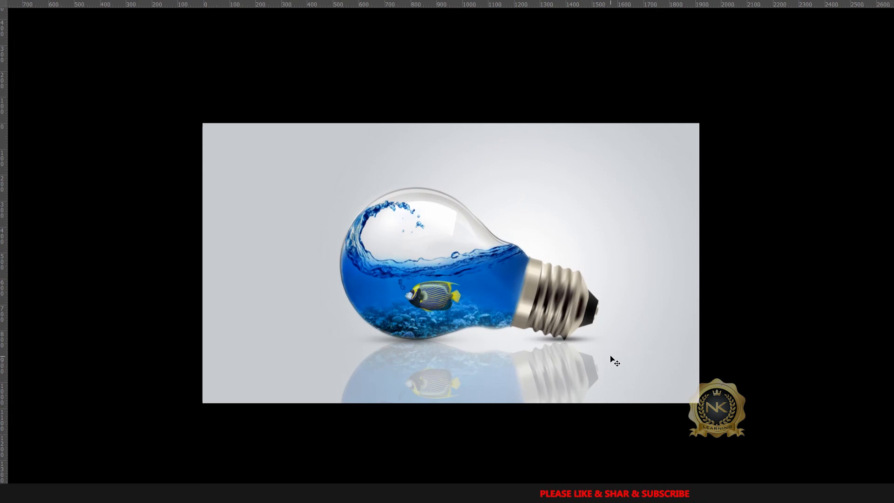
key("ctrl+0")
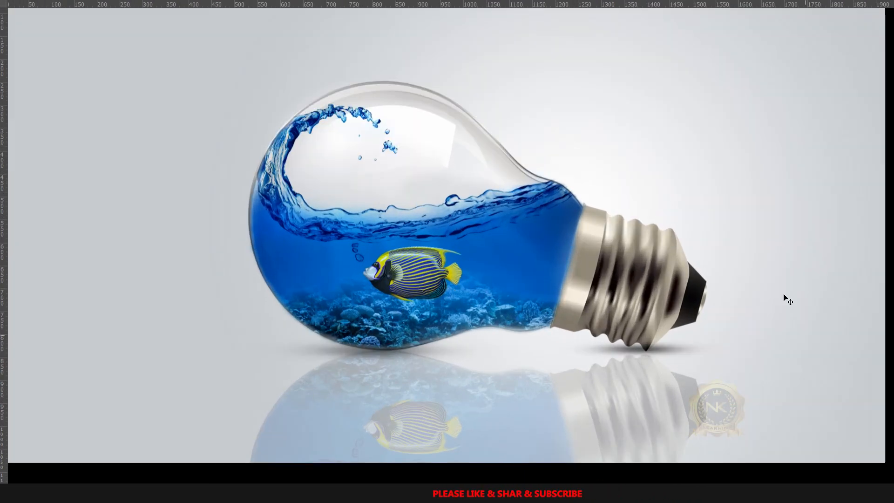